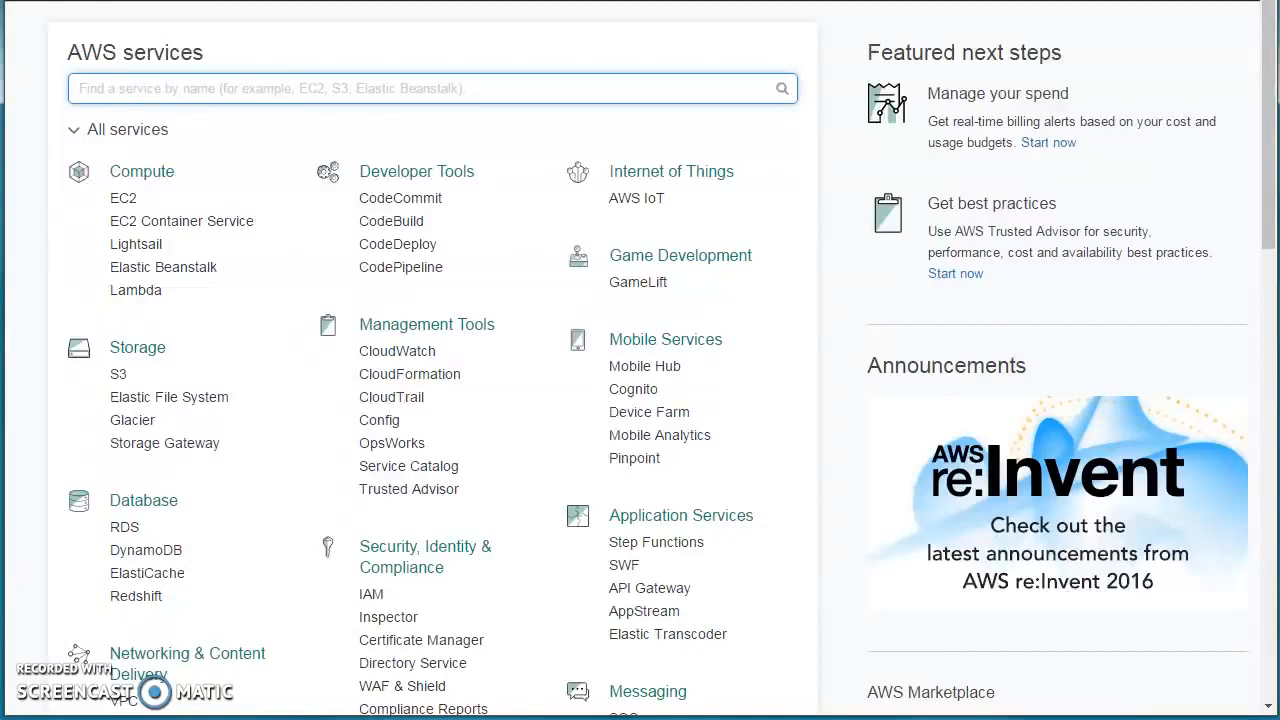
# Switch the console region to US West (N. California).
pyautogui.click(1100, 1)
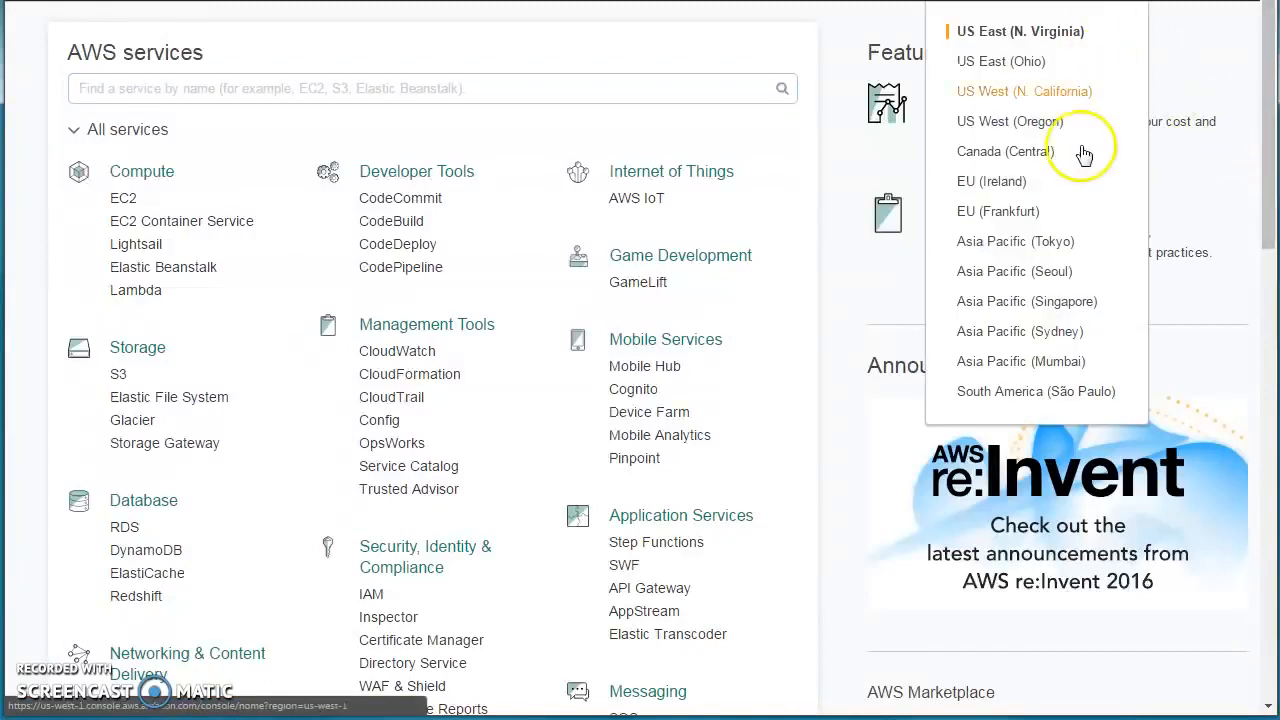
pyautogui.click(1055, 94)
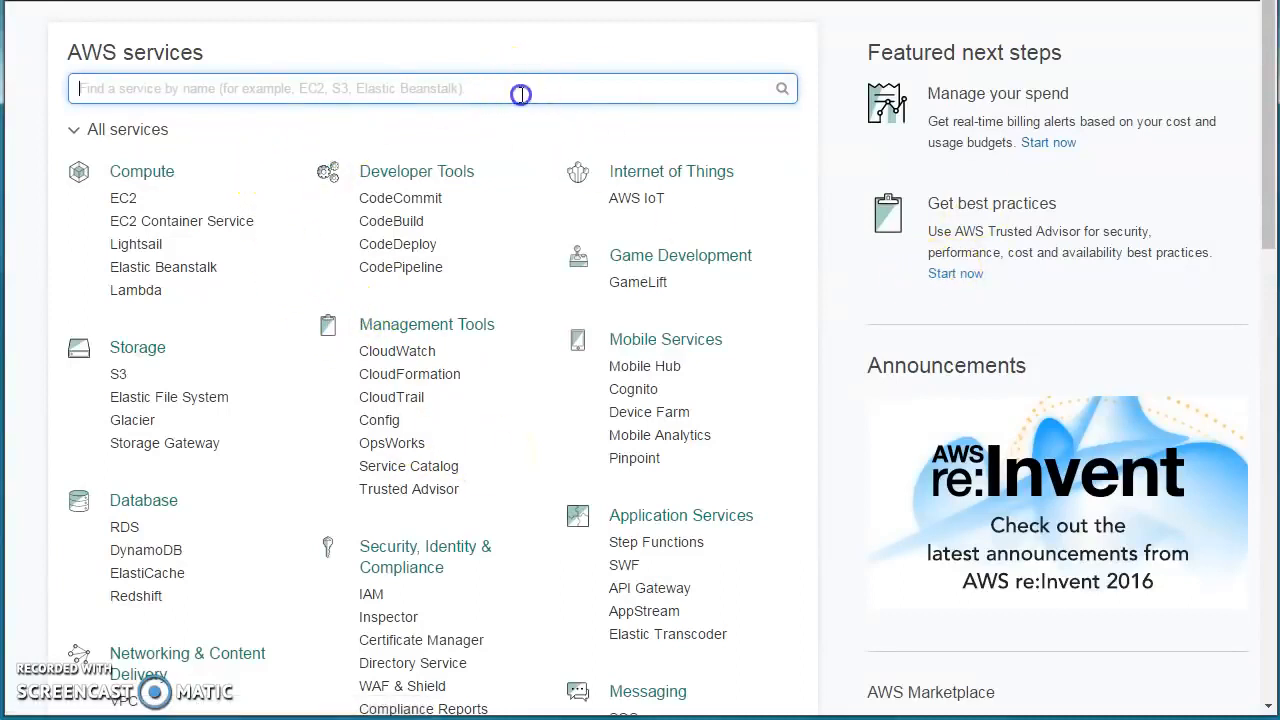
# Open the VPC service through search and list Your VPCs, showing the default 172.31.0.0/16 VPC.
pyautogui.write('vpc')
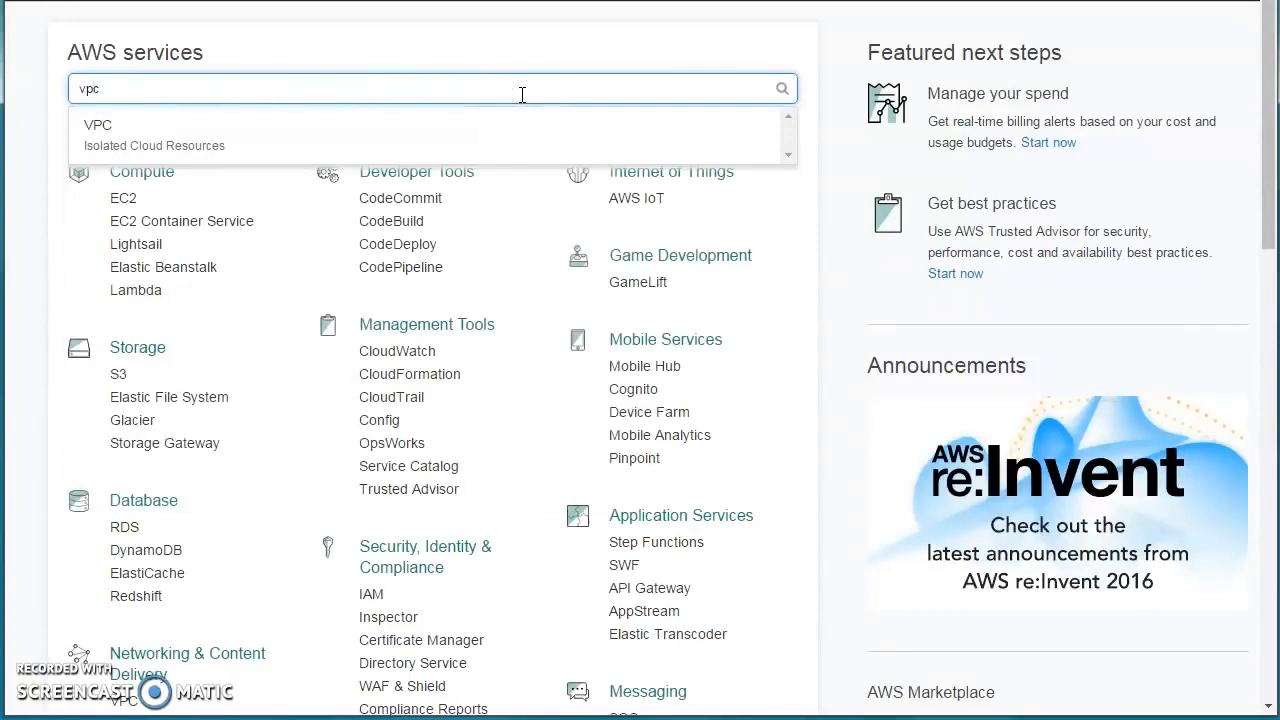
pyautogui.click(241, 152)
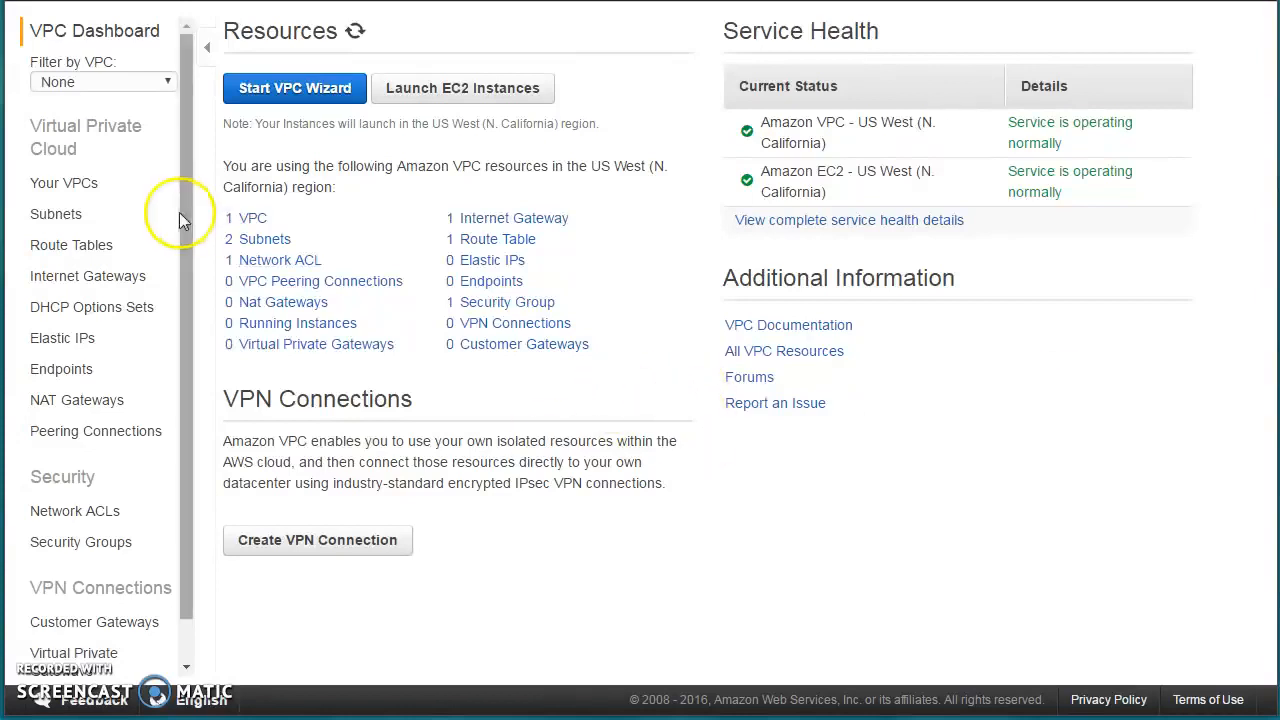
pyautogui.click(74, 185)
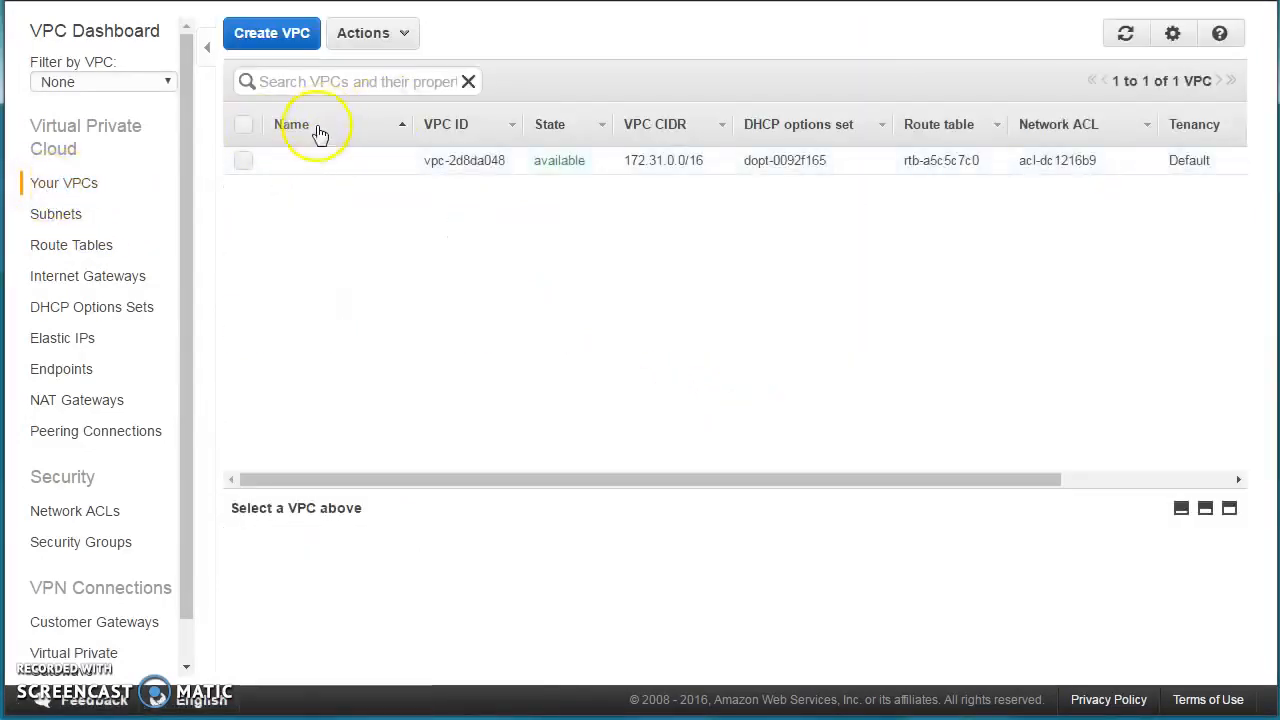
# Fill the Create VPC form with name tag myVPC, CIDR 10.0.0.0/26 and Default tenancy.
pyautogui.click(279, 42)
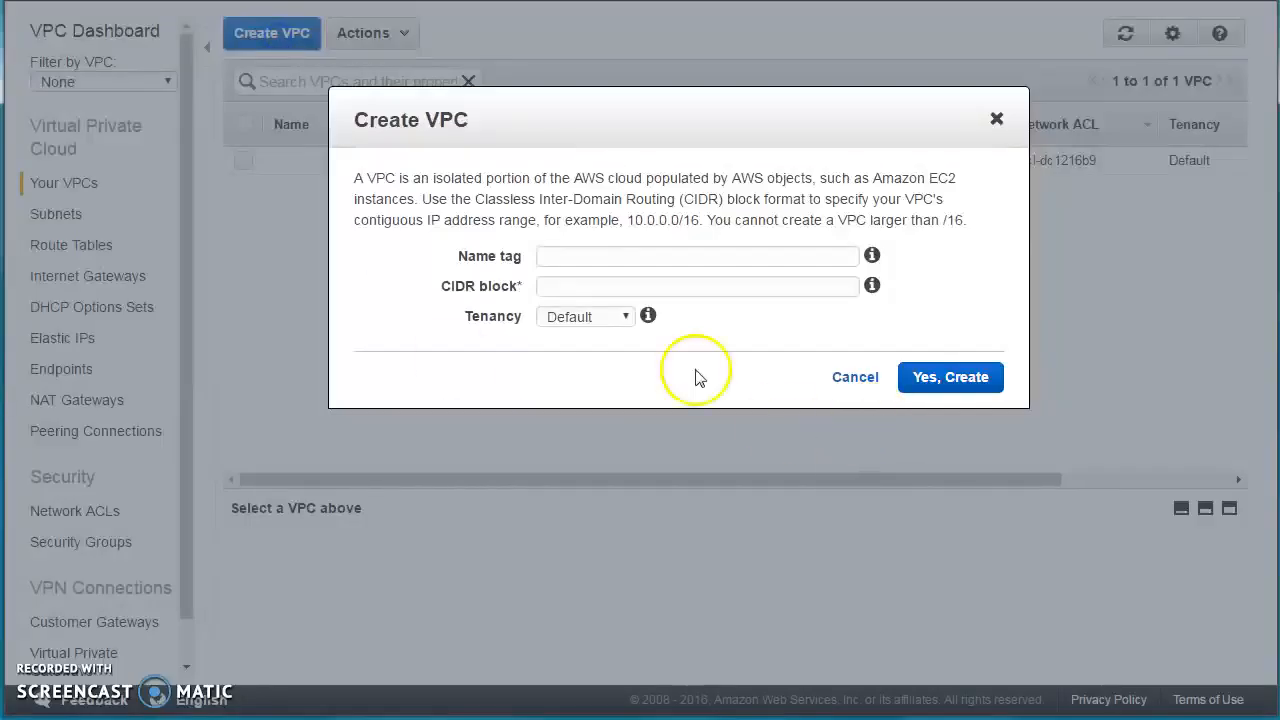
pyautogui.click(672, 264)
pyautogui.write('myVC')
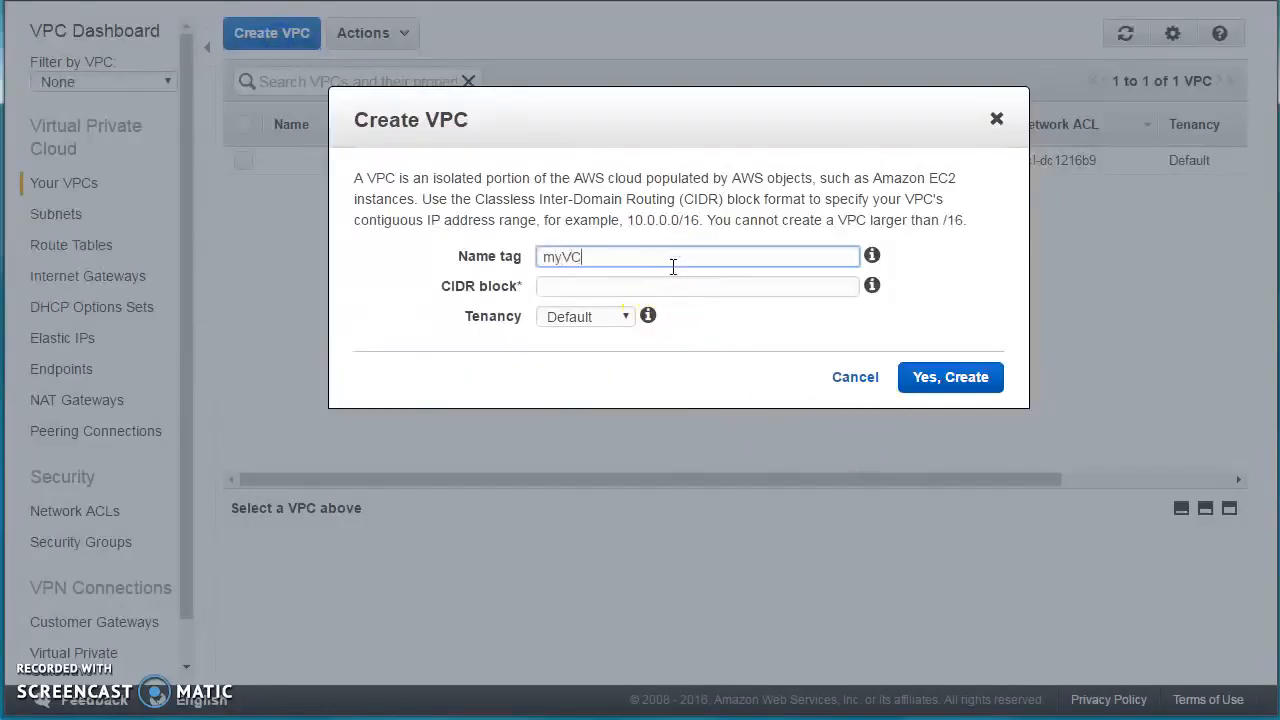
pyautogui.press('BackSpace')
pyautogui.write('PC')
pyautogui.press('Tab')
pyautogui.write('10.0.')
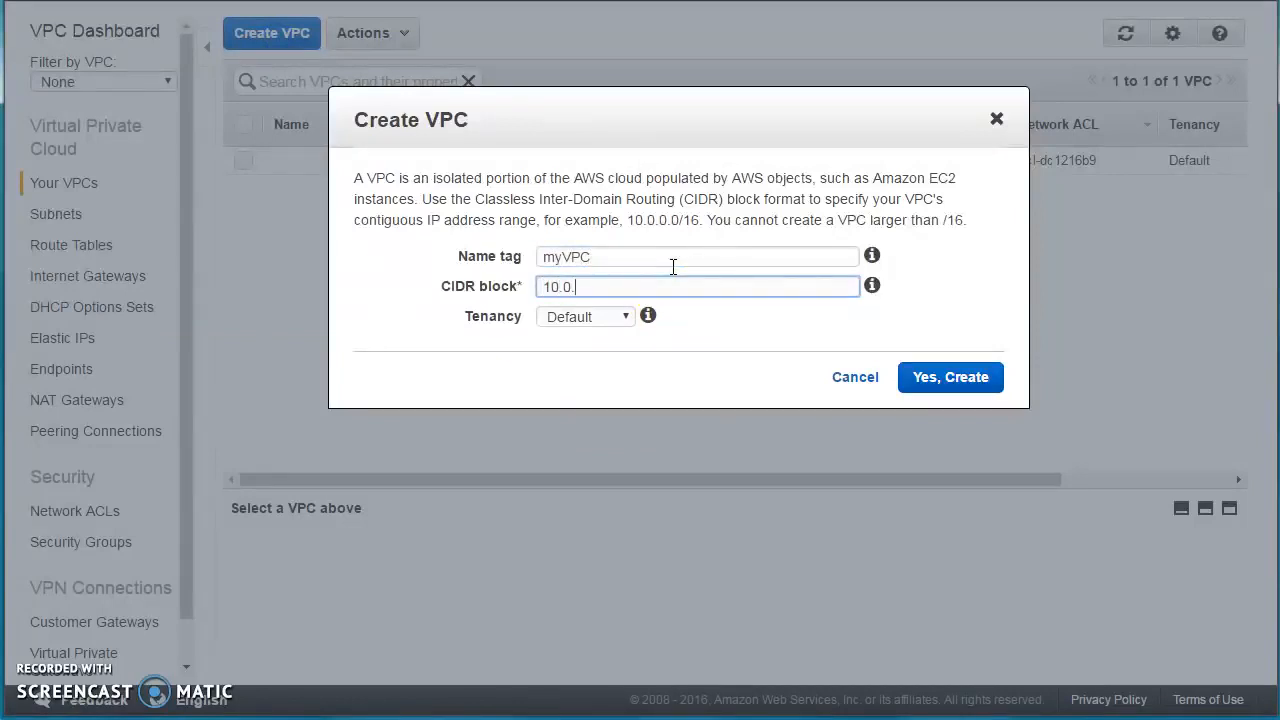
pyautogui.write('0.0/26')
pyautogui.click(600, 318)
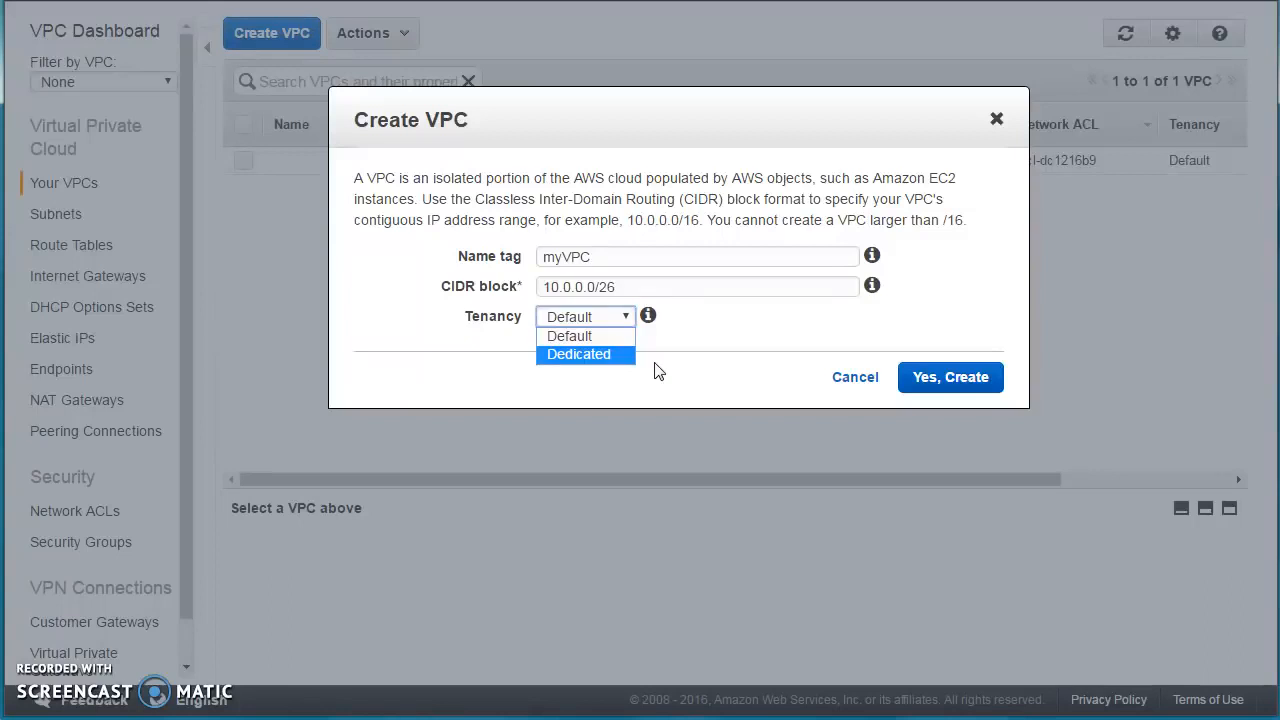
pyautogui.click(600, 335)
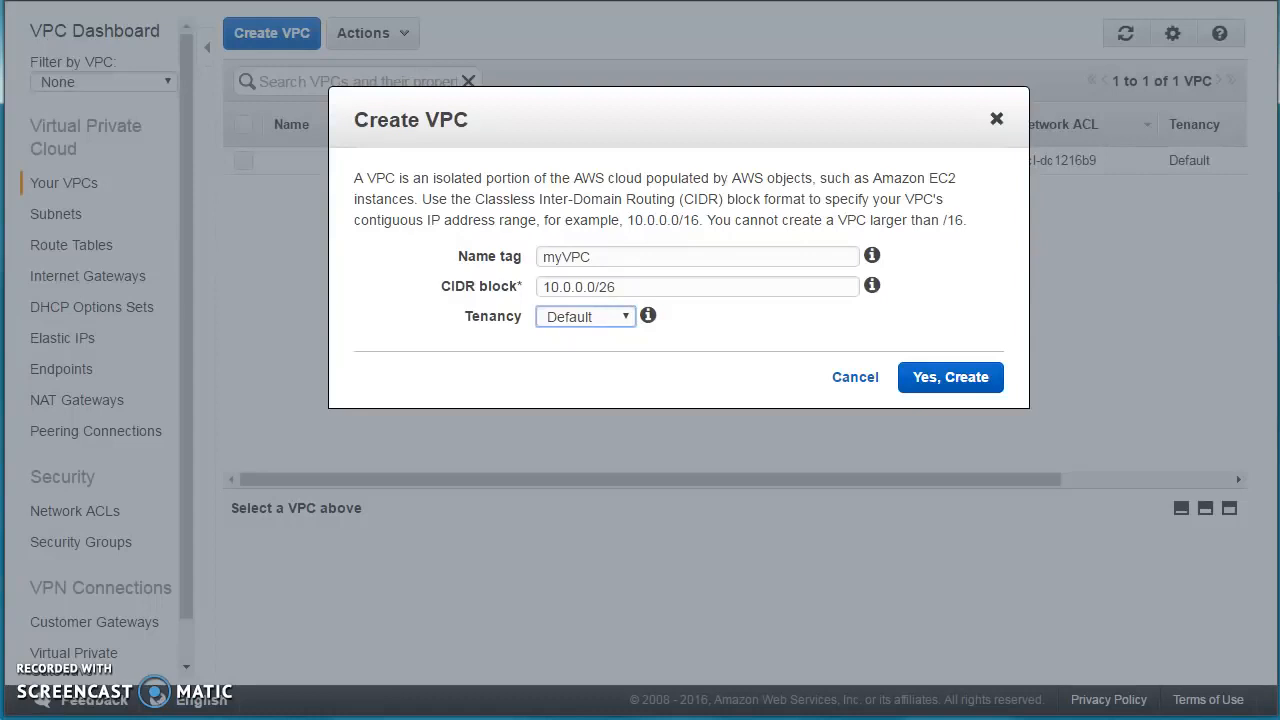
pyautogui.moveTo(200, 719)
# Note the 10.0.0.0/26 range (start 10.0.0.0, 2^6 = 64 addresses, end 10.0.0.63), then create myVPC.
pyautogui.click(200, 719)
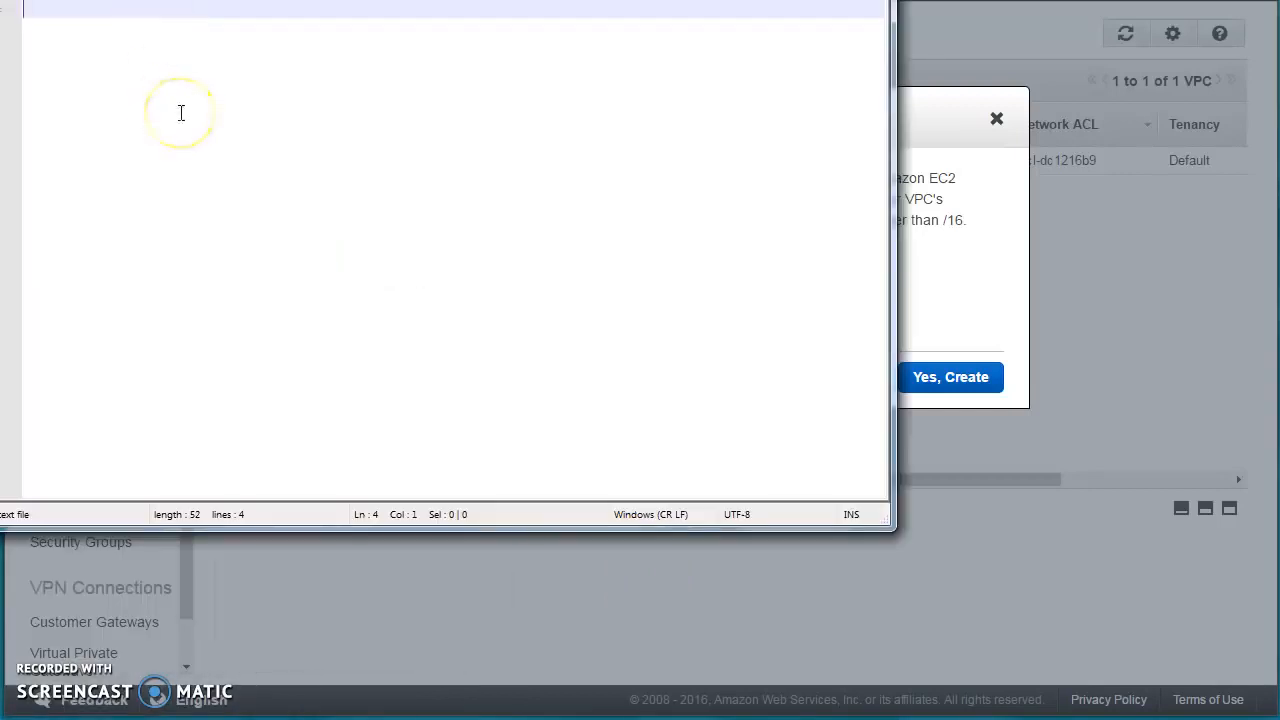
pyautogui.press('Return')
pyautogui.press('Return')
pyautogui.write('10.0.0.0')
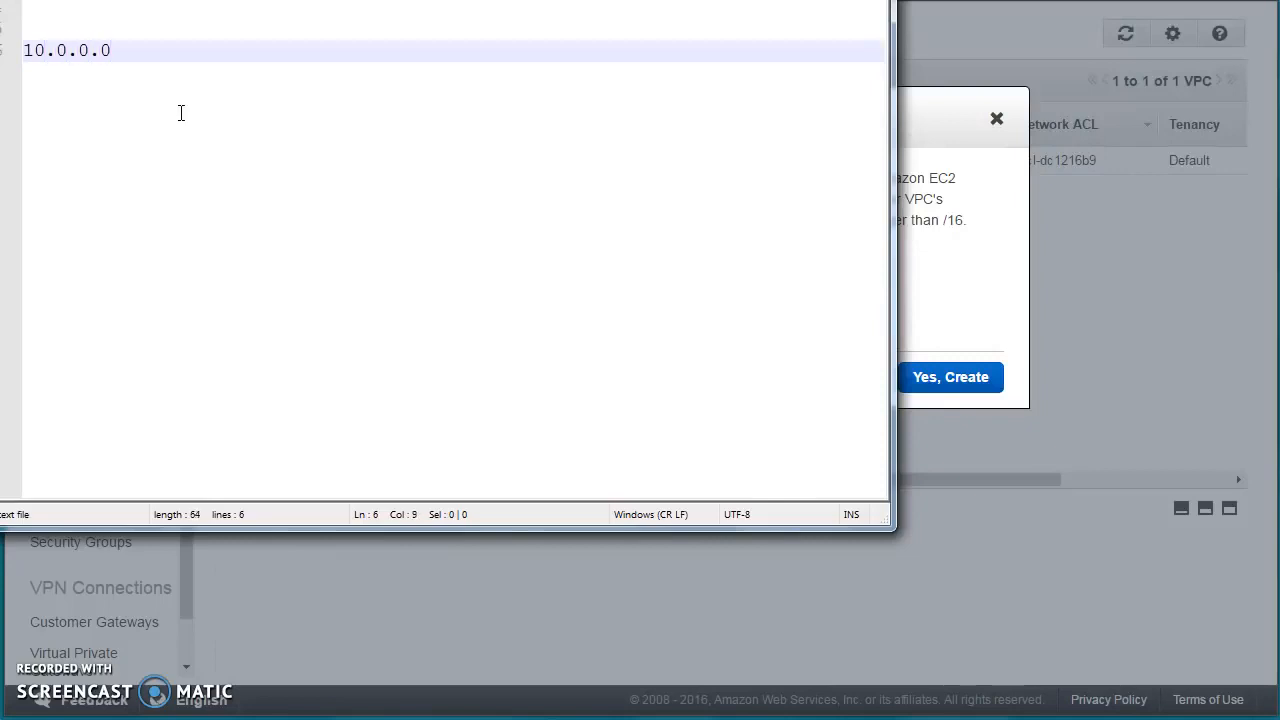
pyautogui.write('/26')
pyautogui.press('Return')
pyautogui.press('Return')
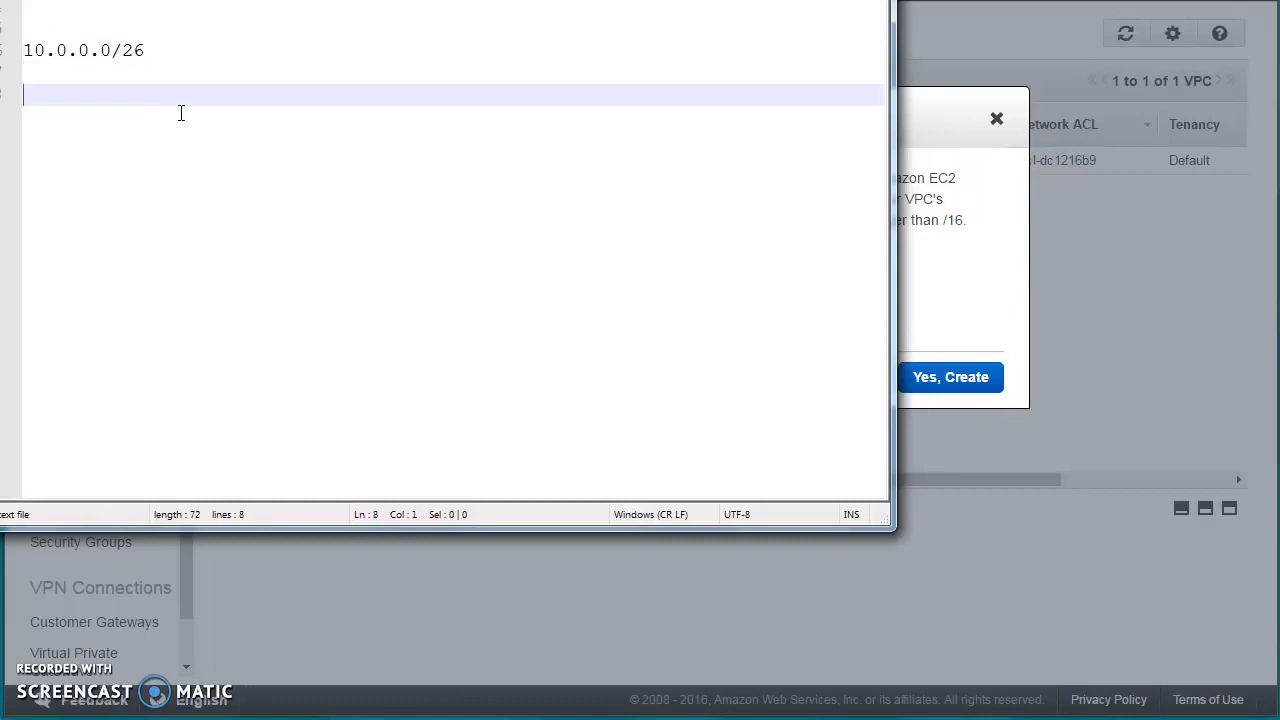
pyautogui.write('Start - 10.0.0.0')
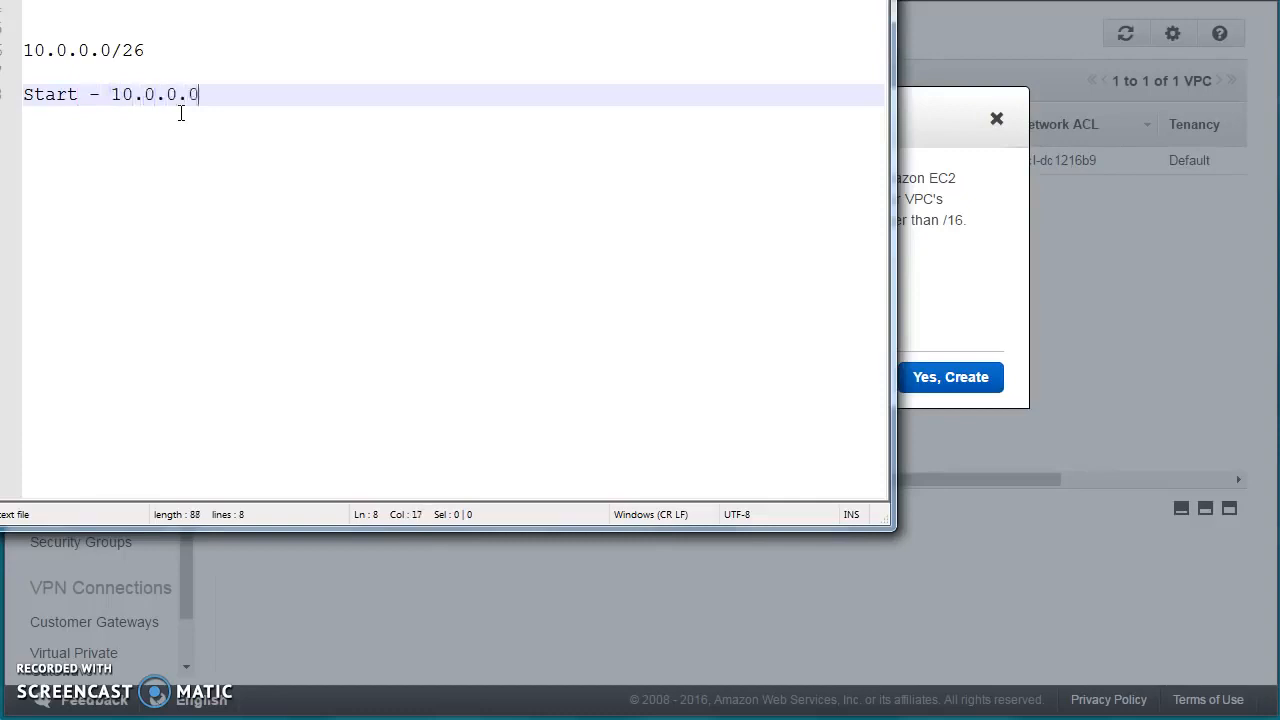
pyautogui.press('Return')
pyautogui.press('Return')
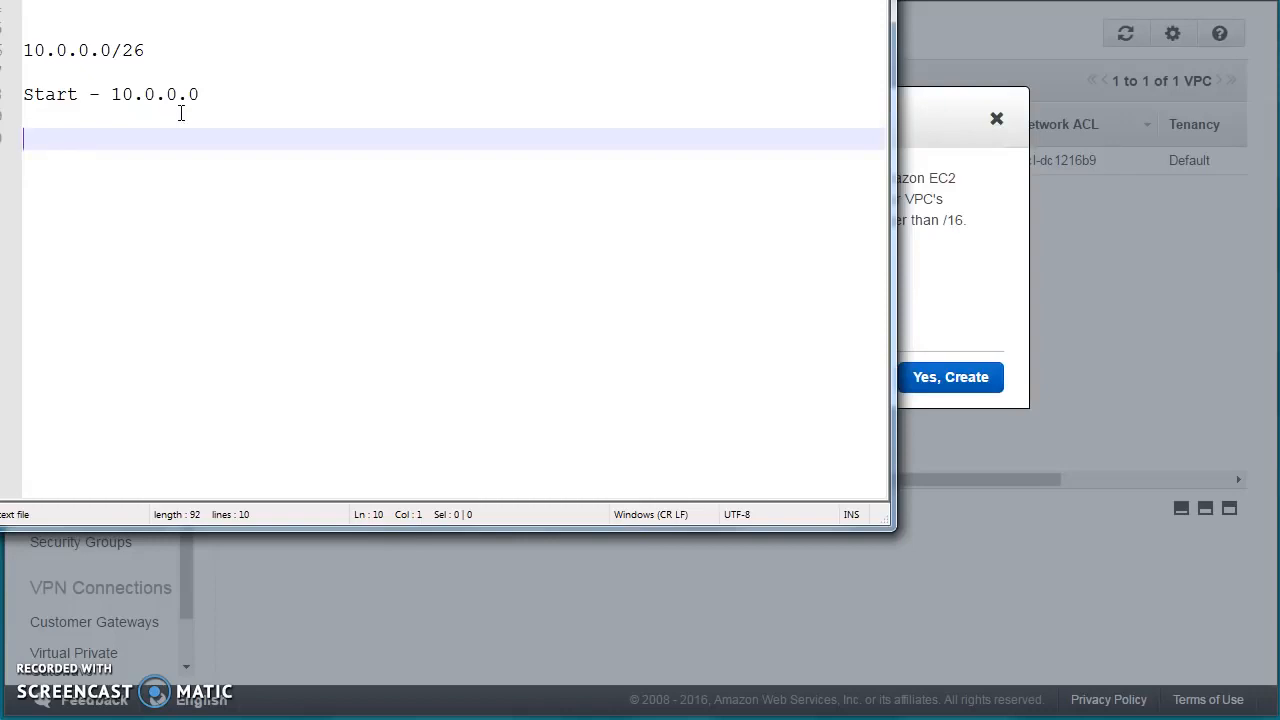
pyautogui.write('2 ^ (32-')
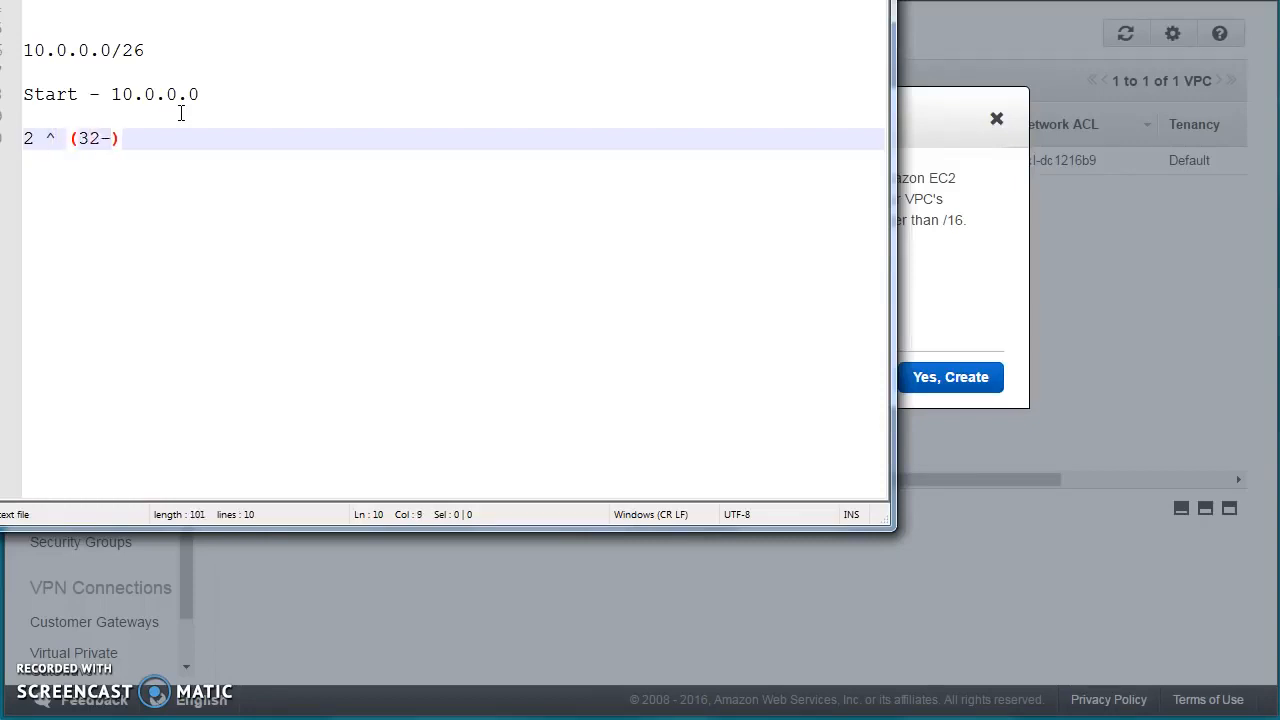
pyautogui.write('26)')
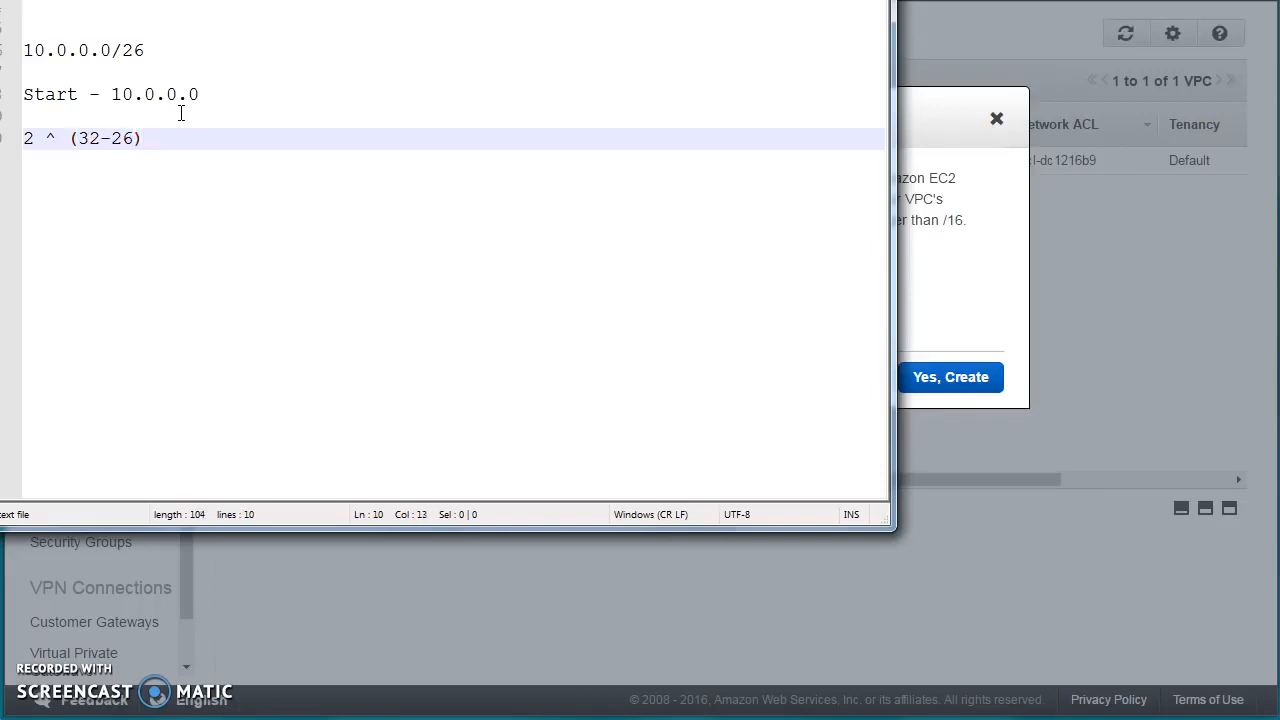
pyautogui.write(' = 2 ^6 = 64')
pyautogui.press('Return')
pyautogui.press('Return')
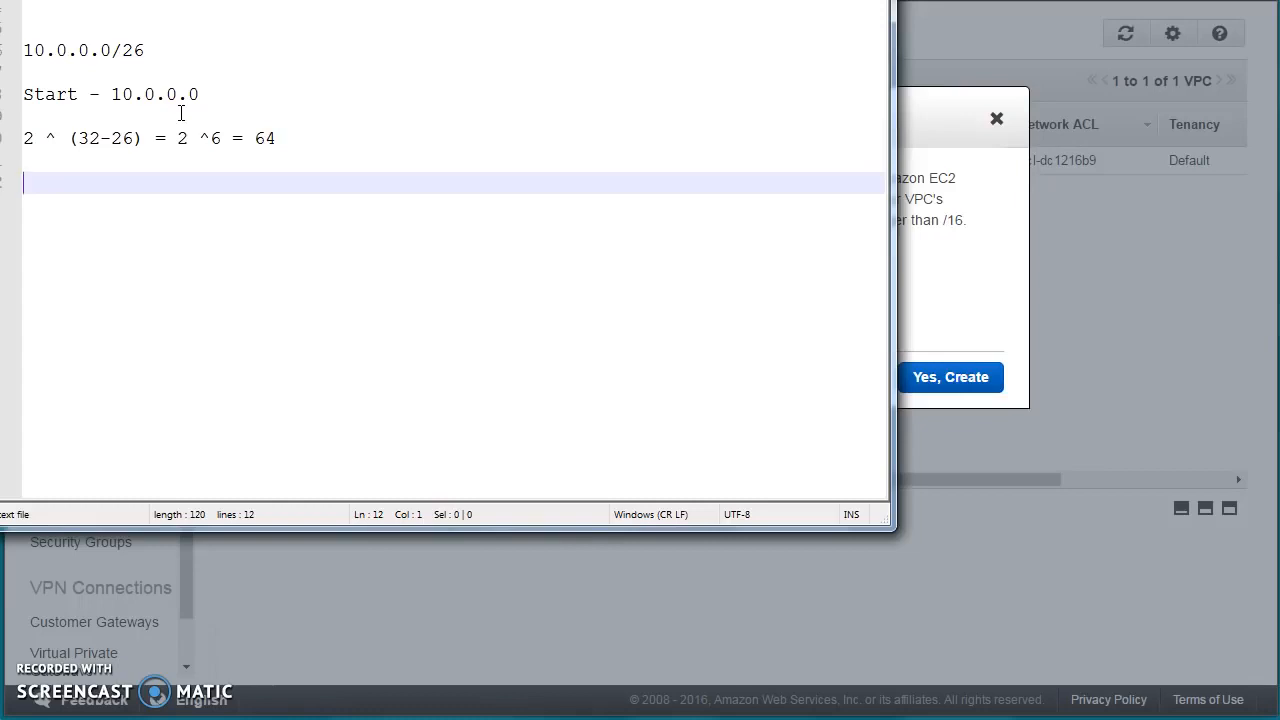
pyautogui.write('End - 10.0.0.')
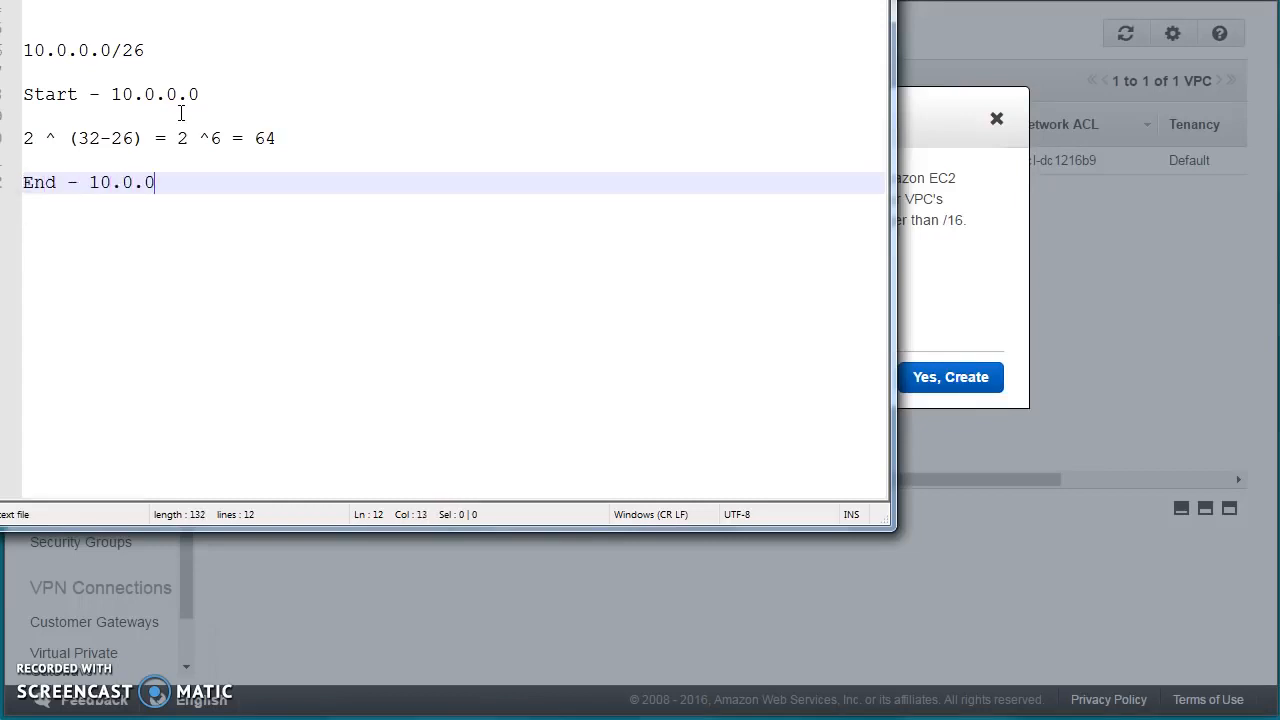
pyautogui.write('63')
pyautogui.press('Return')
pyautogui.press('Return')
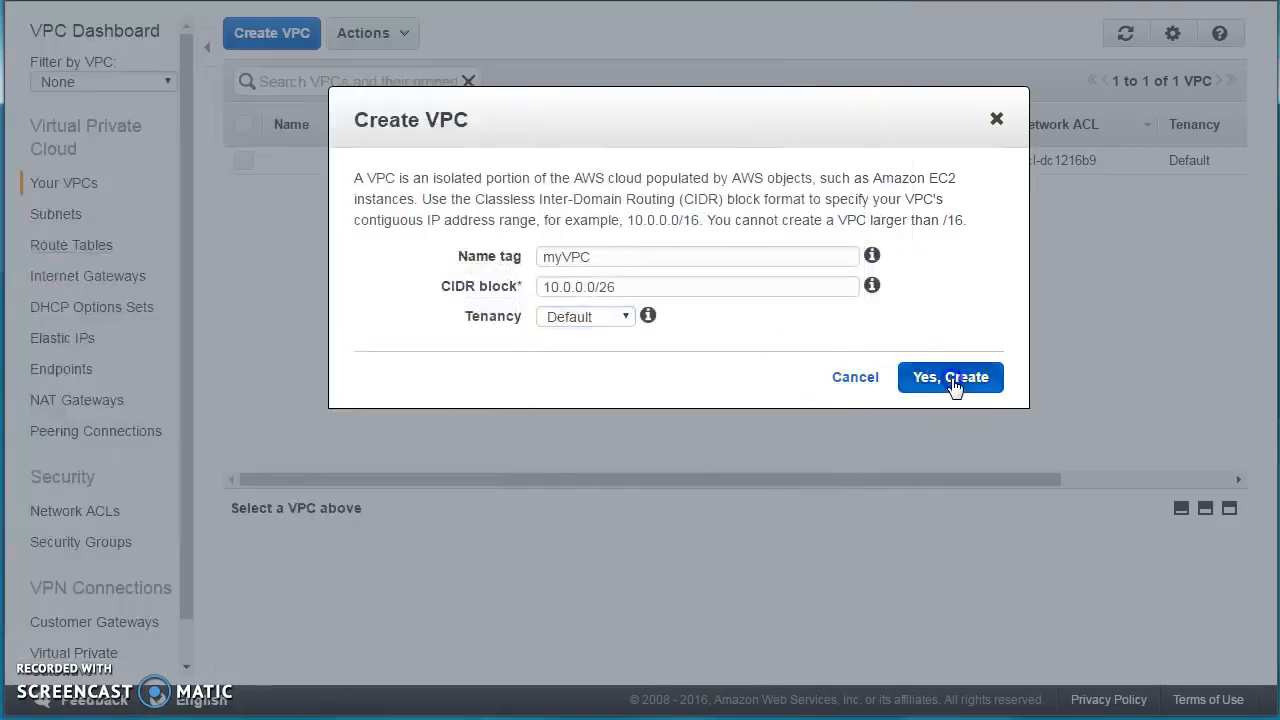
pyautogui.click(951, 379)
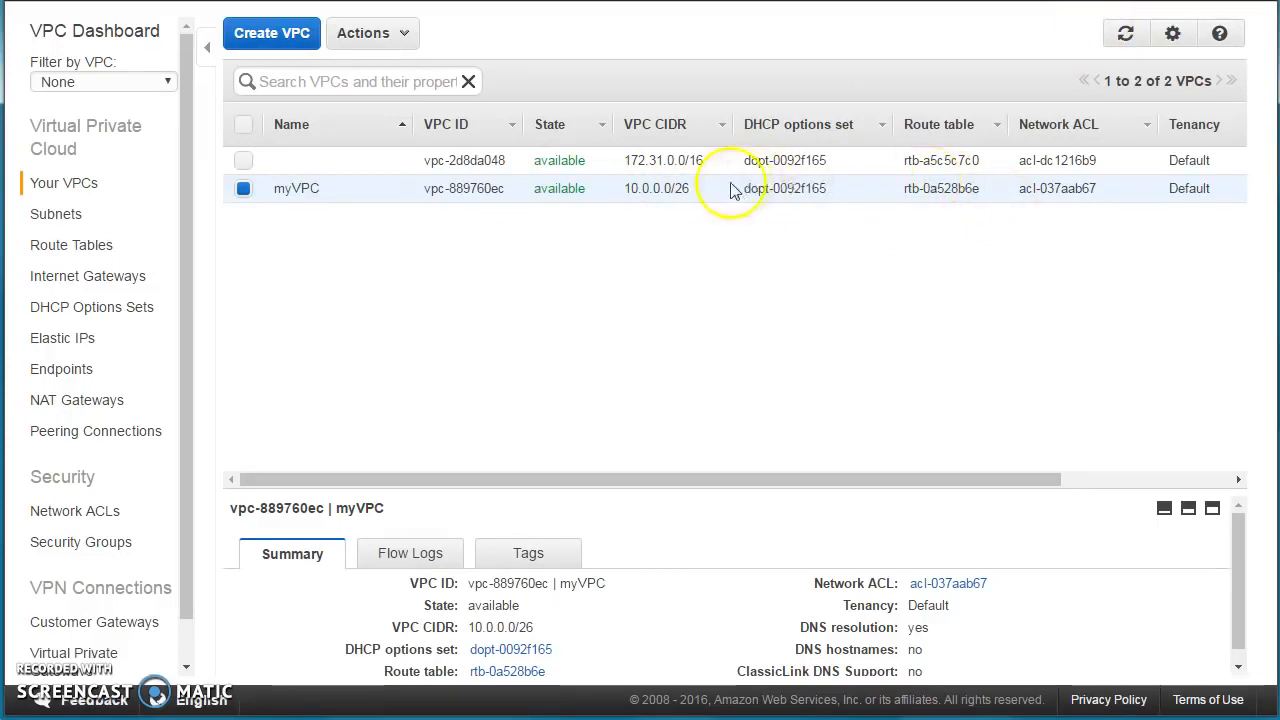
# Show the Subnets list, which holds only the default VPC's two subnets.
pyautogui.click(70, 212)
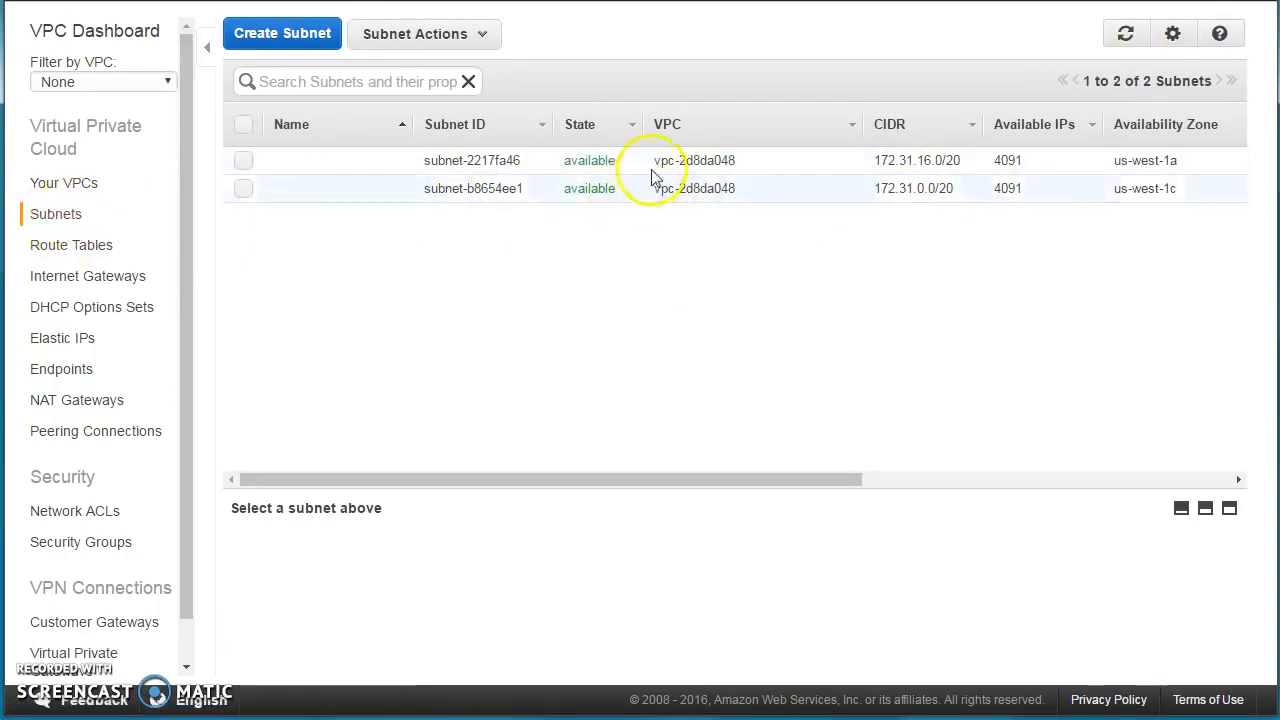
pyautogui.click(346, 84)
# Create subnet private-a in myVPC, zone us-west-1a, with CIDR 10.0.0.0/28.
pyautogui.click(282, 34)
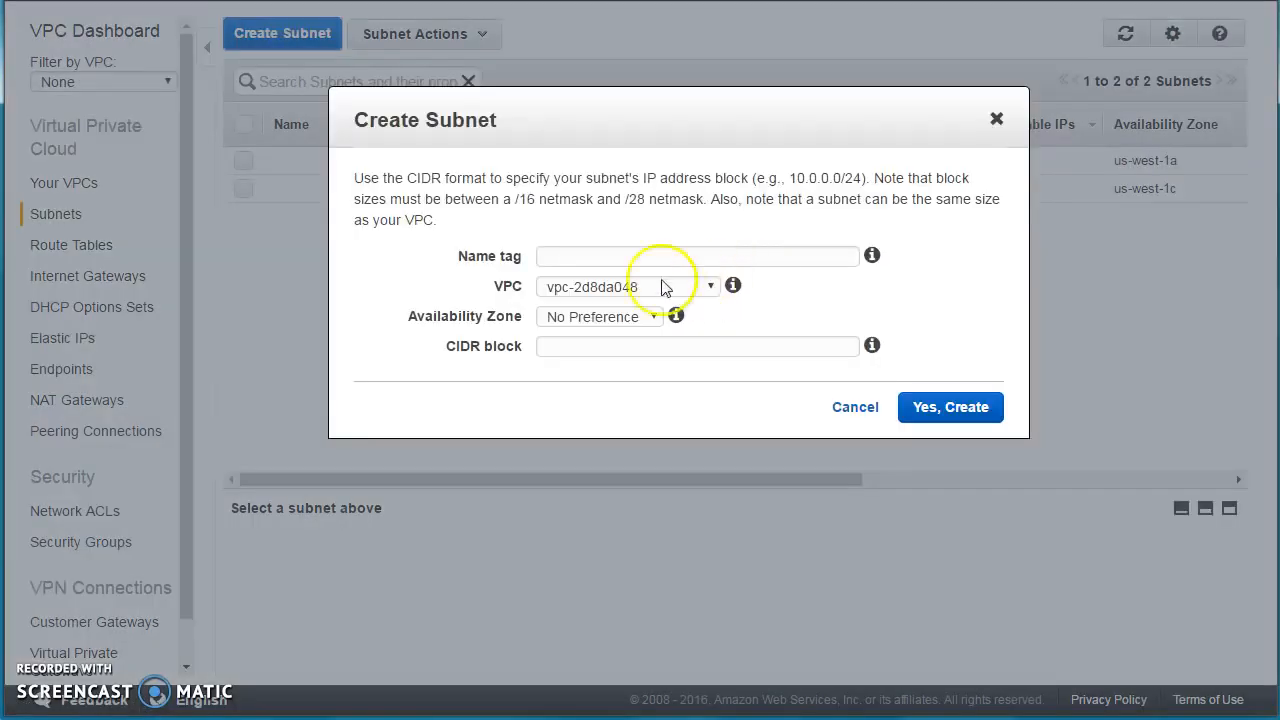
pyautogui.click(573, 256)
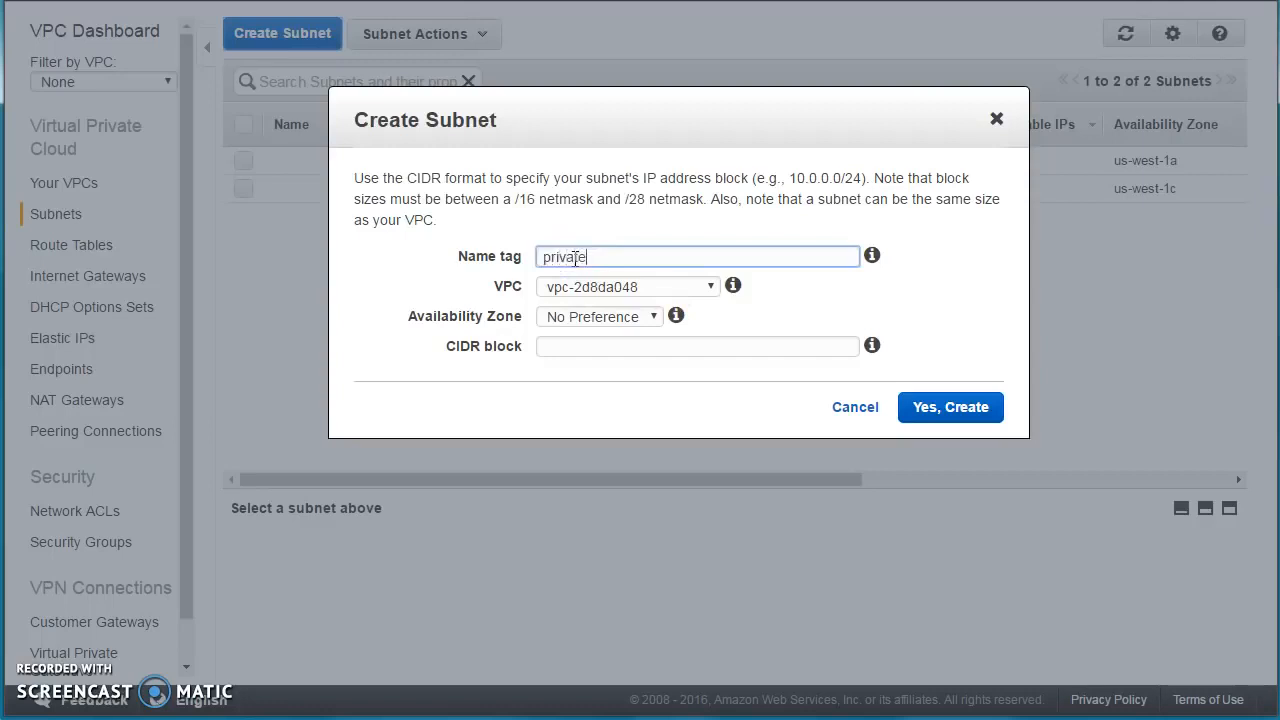
pyautogui.write('private-a')
pyautogui.click(600, 318)
pyautogui.click(603, 356)
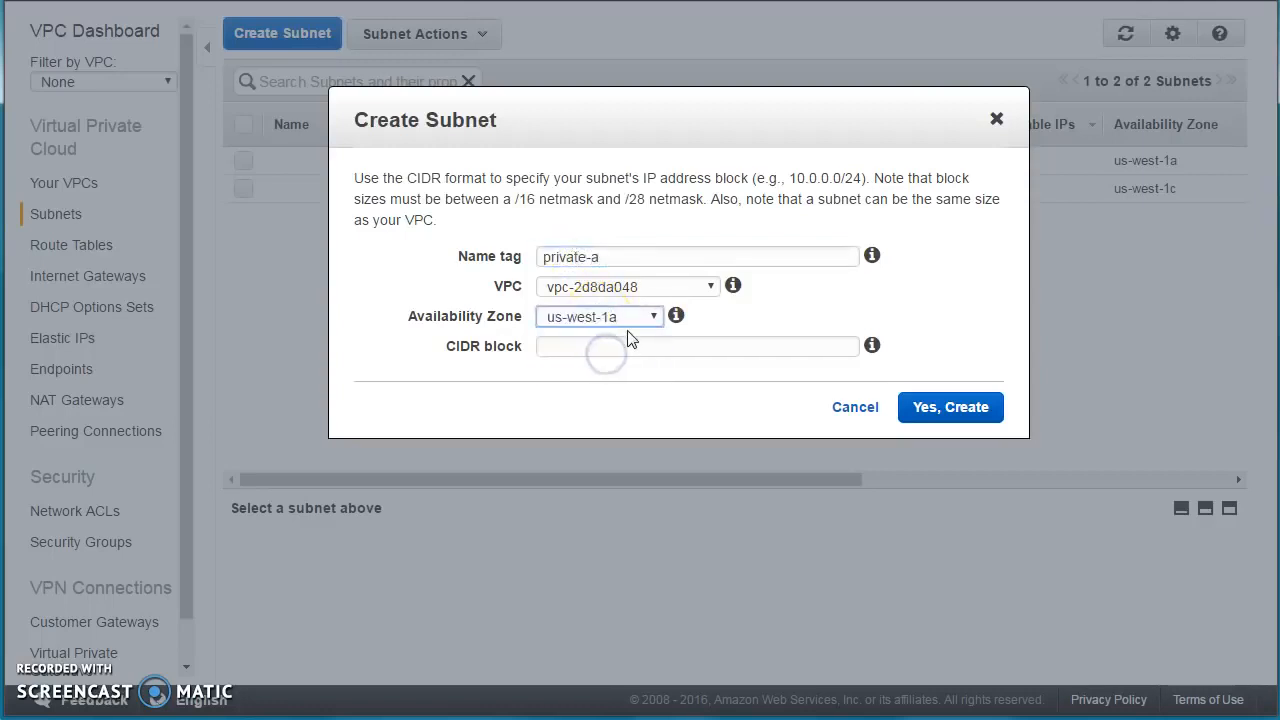
pyautogui.click(612, 287)
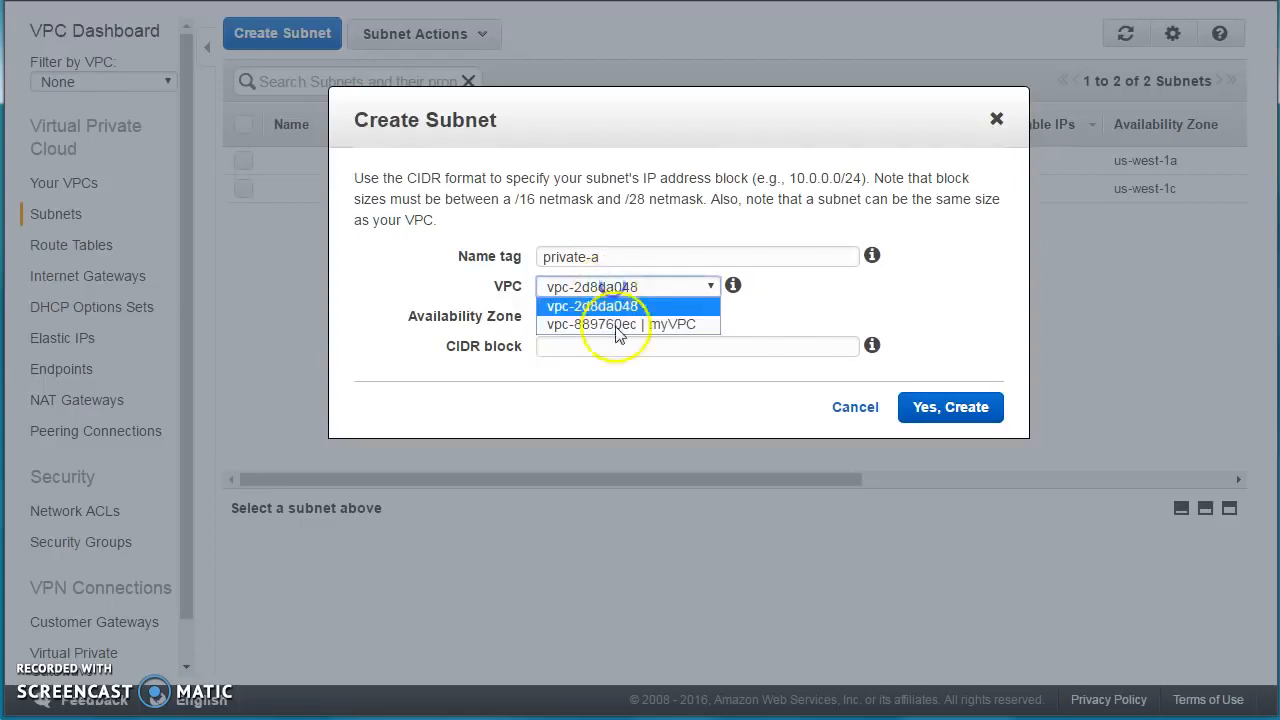
pyautogui.click(618, 323)
pyautogui.click(598, 350)
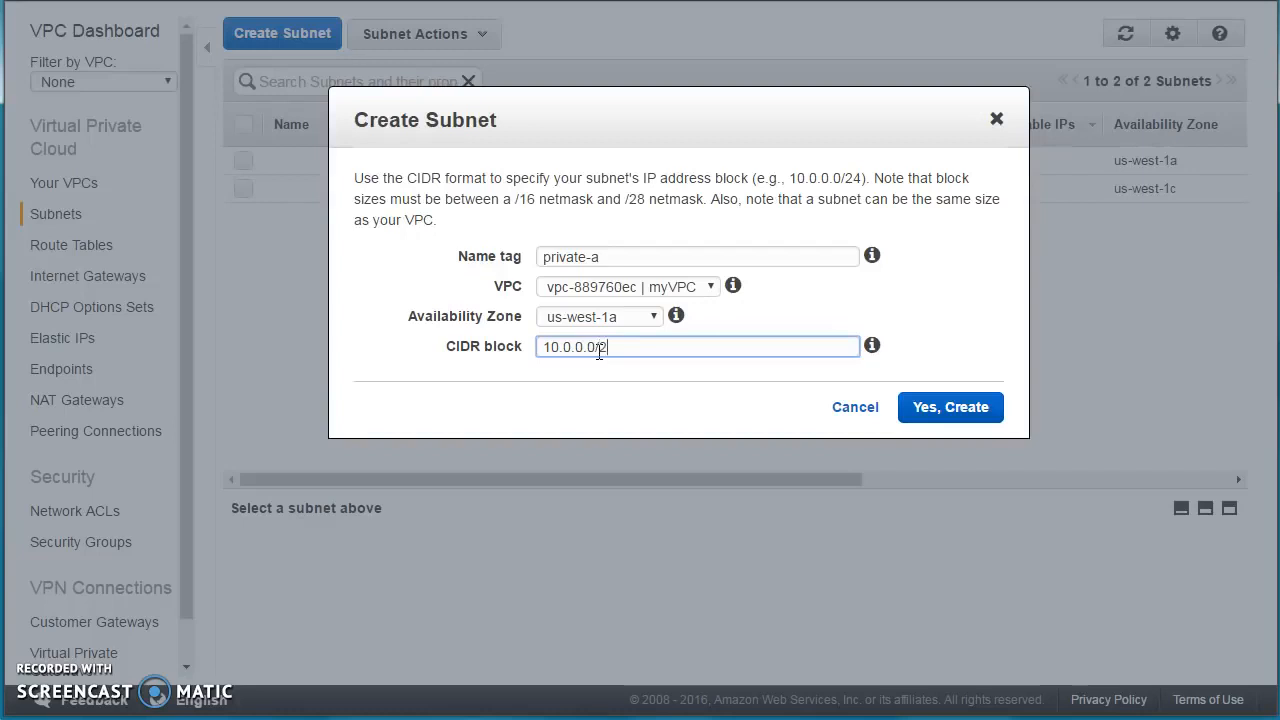
pyautogui.click(605, 366)
pyautogui.click(590, 350)
pyautogui.click(943, 418)
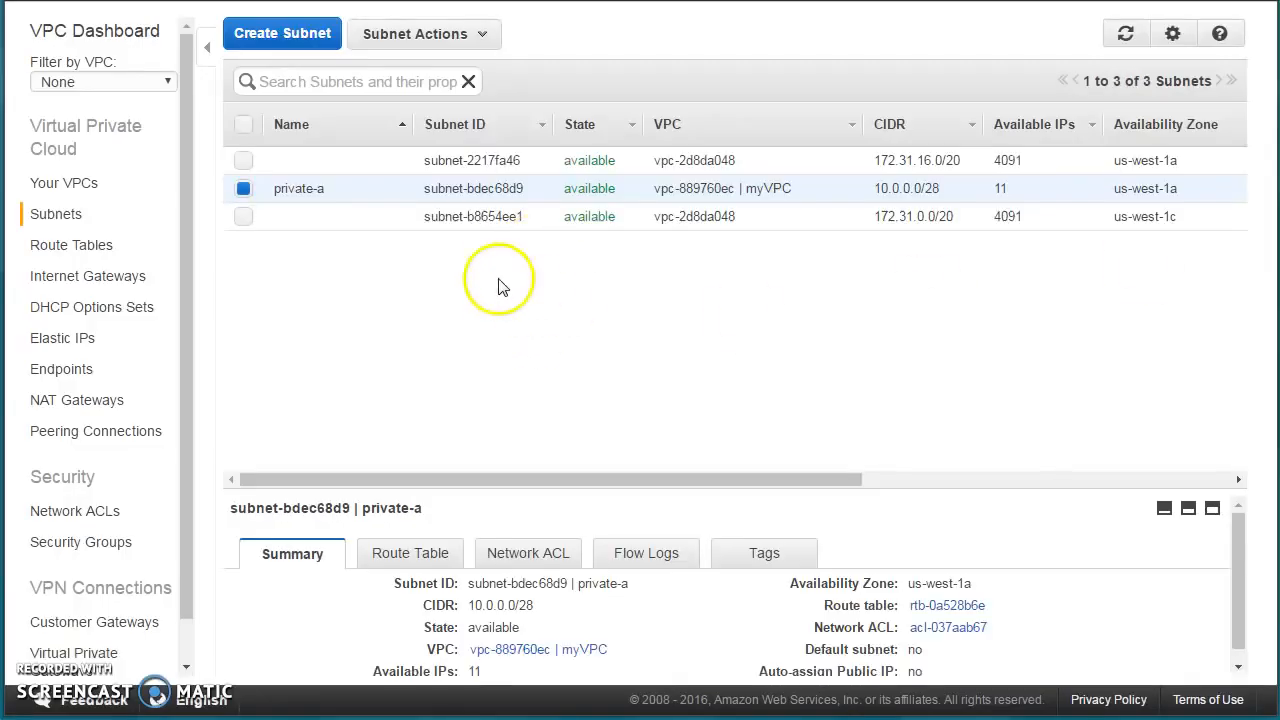
# Filter subnets to myVPC and create private-c in us-west-1c with CIDR 10.0.0.16/28.
pyautogui.click(363, 82)
pyautogui.write('myvp')
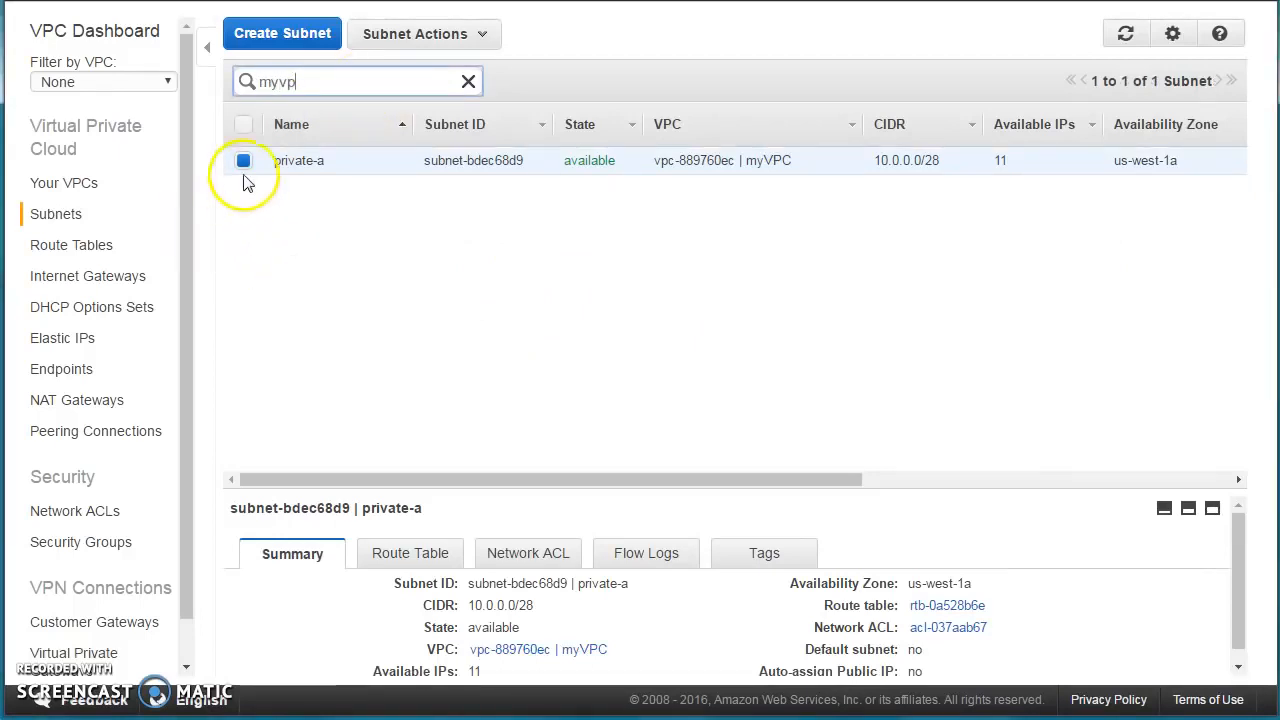
pyautogui.click(284, 34)
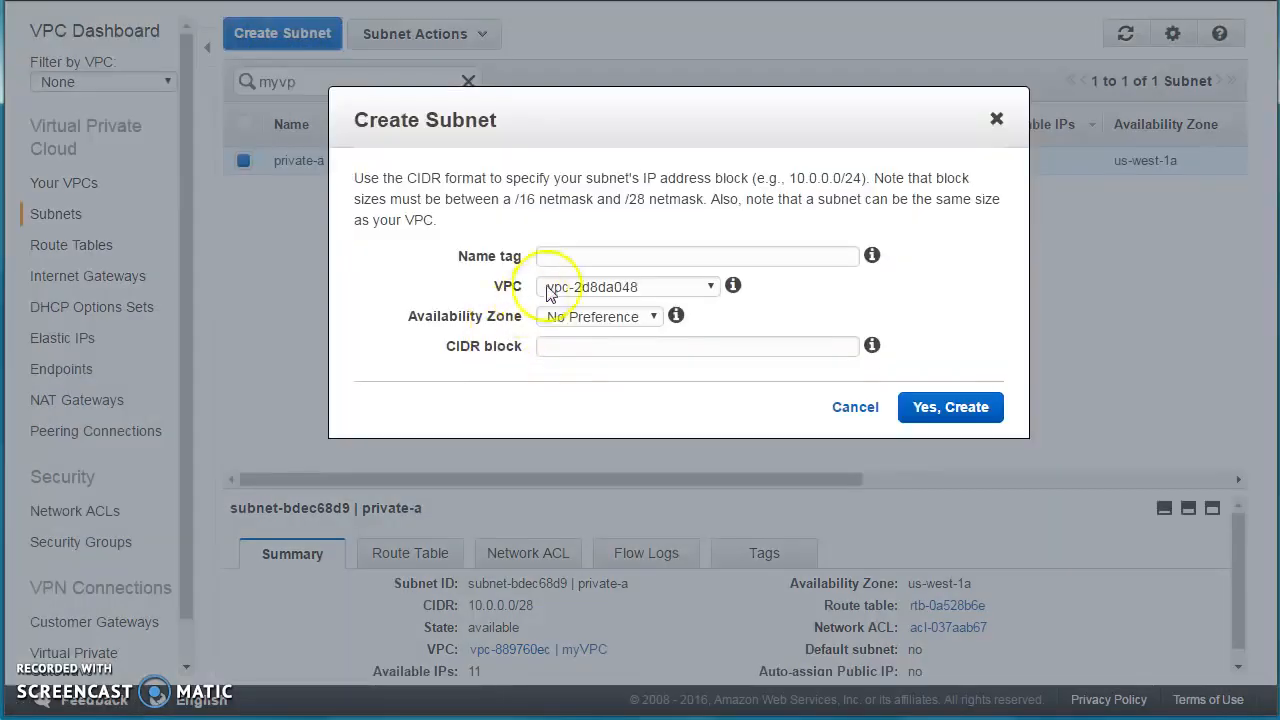
pyautogui.click(568, 259)
pyautogui.write('private-b')
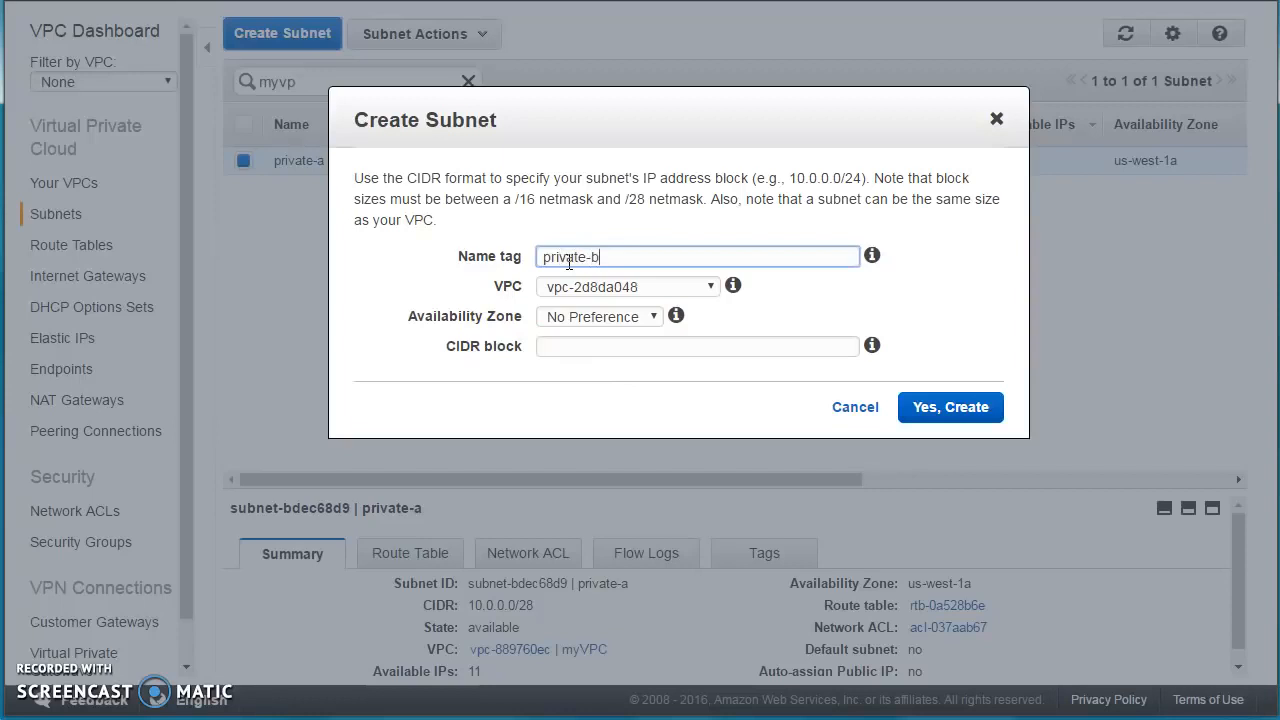
pyautogui.click(562, 287)
pyautogui.click(585, 321)
pyautogui.click(594, 317)
pyautogui.click(600, 368)
pyautogui.click(618, 256)
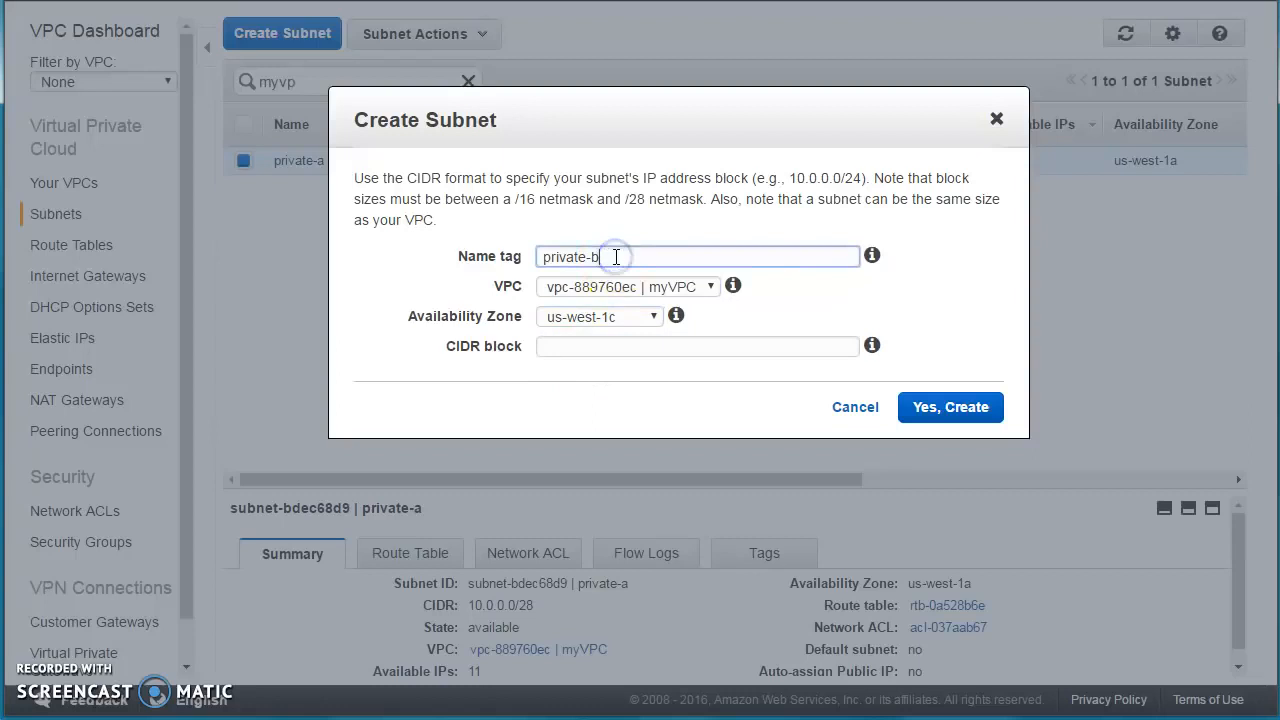
pyautogui.write('c')
pyautogui.click(572, 346)
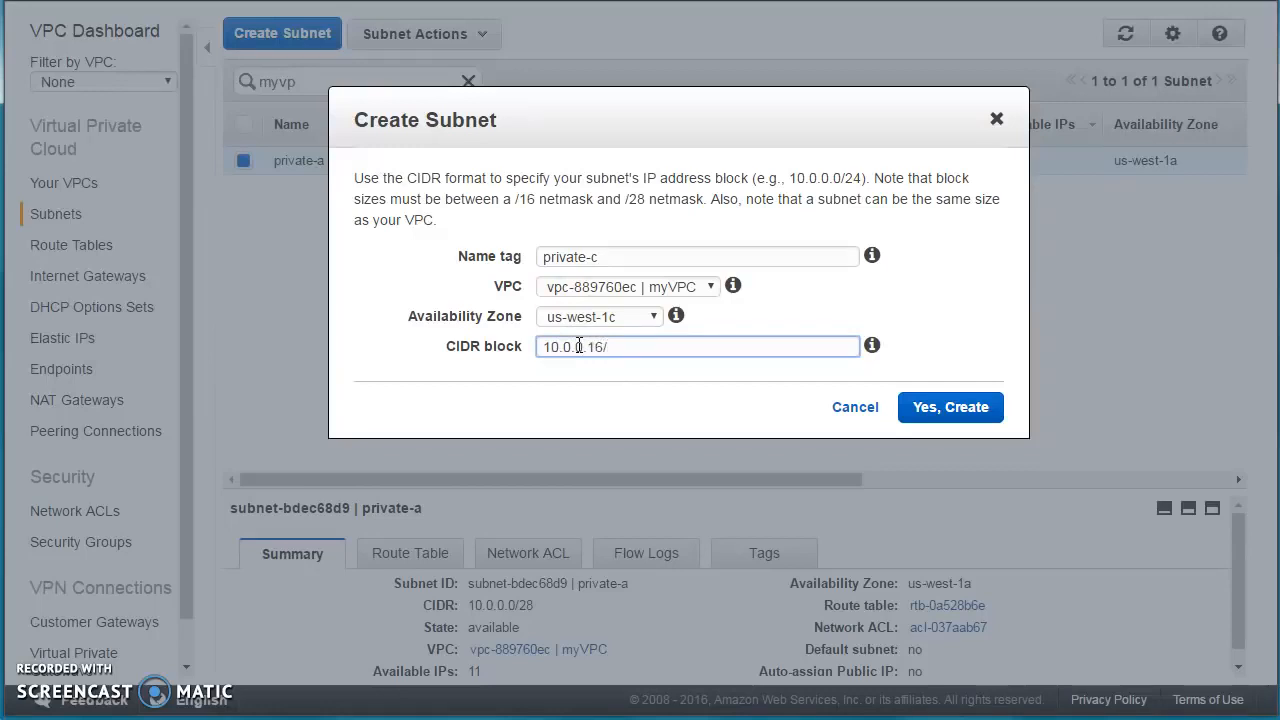
pyautogui.click(925, 407)
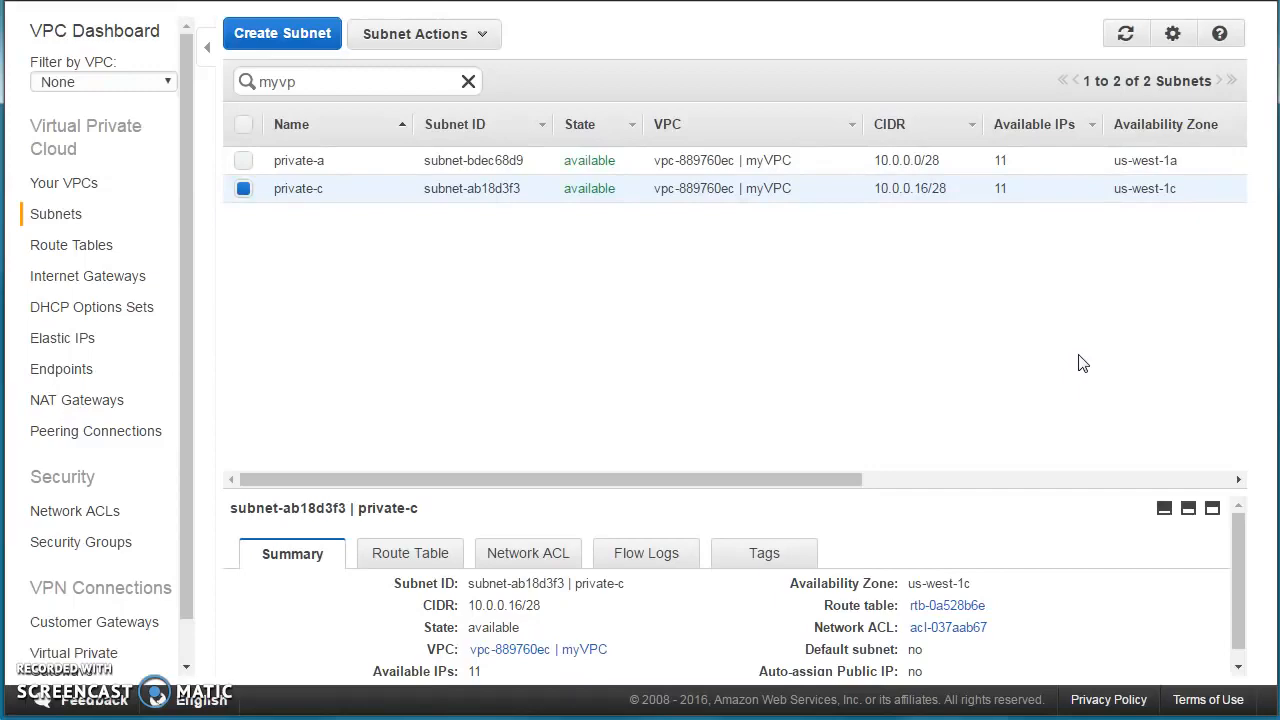
# Create subnet public-a in myVPC, zone us-west-1a, with CIDR 10.0.0.32/28.
pyautogui.click(303, 38)
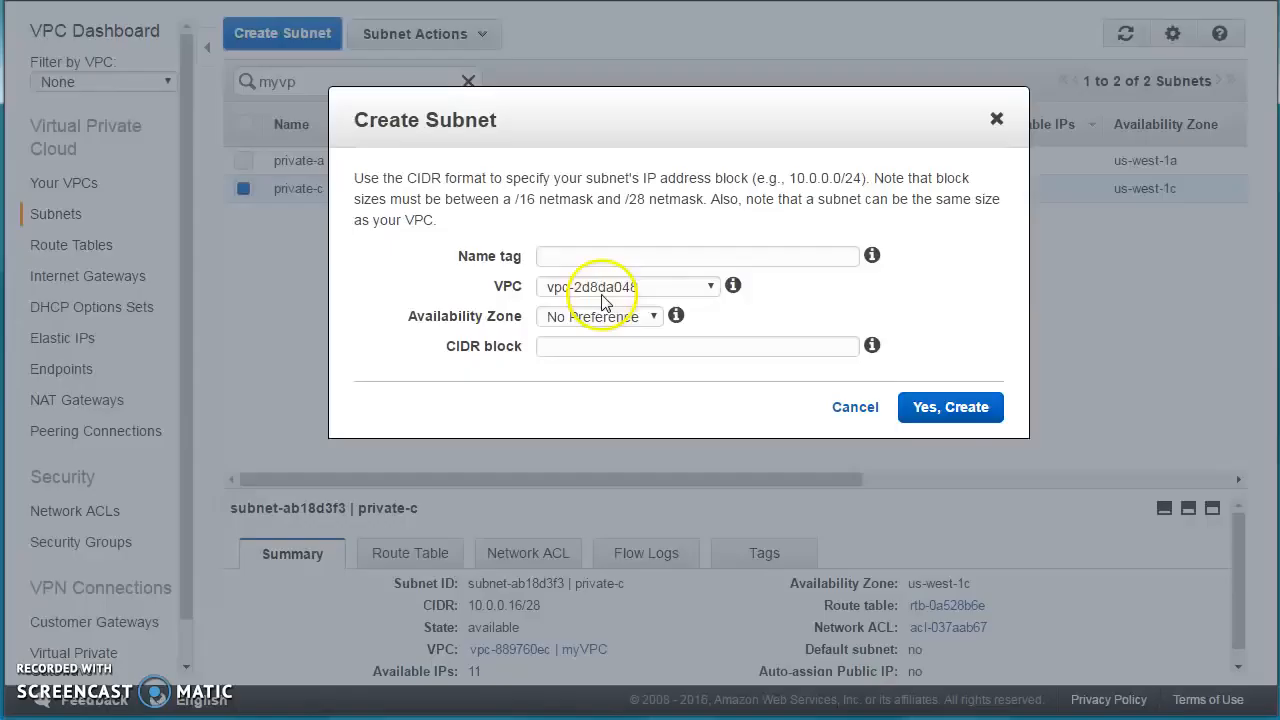
pyautogui.click(747, 257)
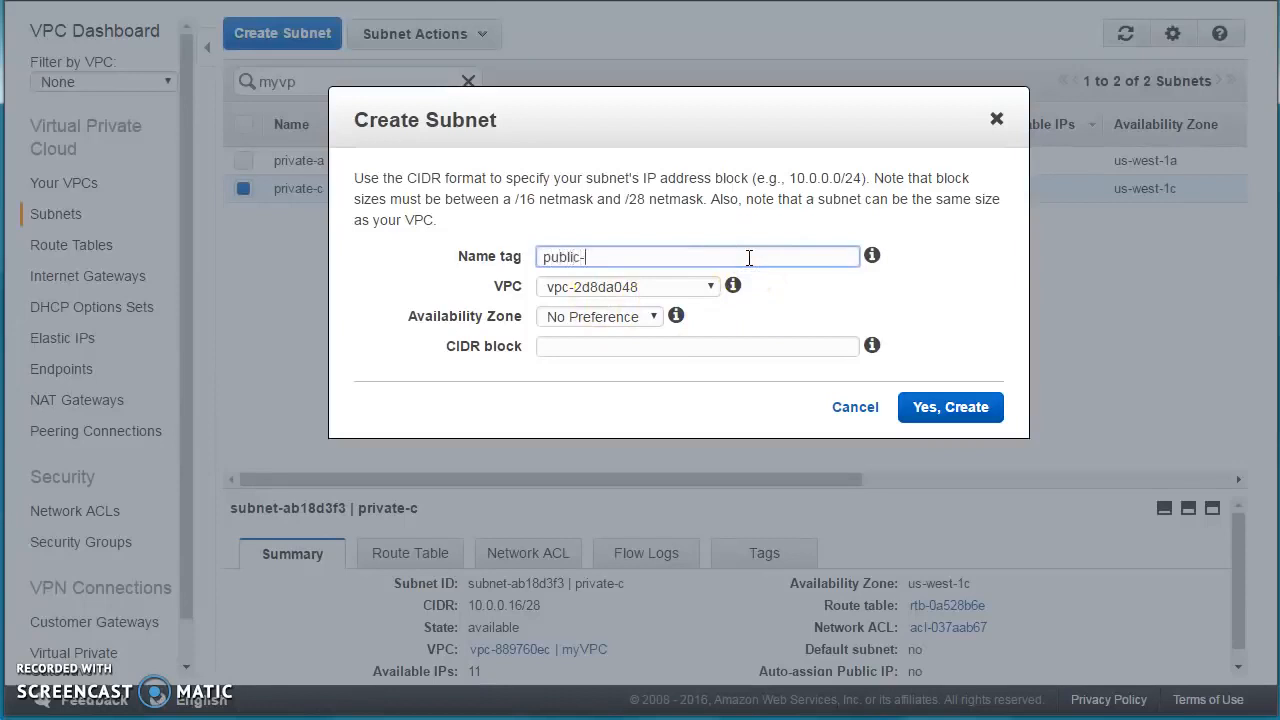
pyautogui.write('public-a')
pyautogui.click(622, 288)
pyautogui.click(561, 321)
pyautogui.click(561, 318)
pyautogui.click(566, 354)
pyautogui.click(567, 348)
pyautogui.write('10.0.0.32/28')
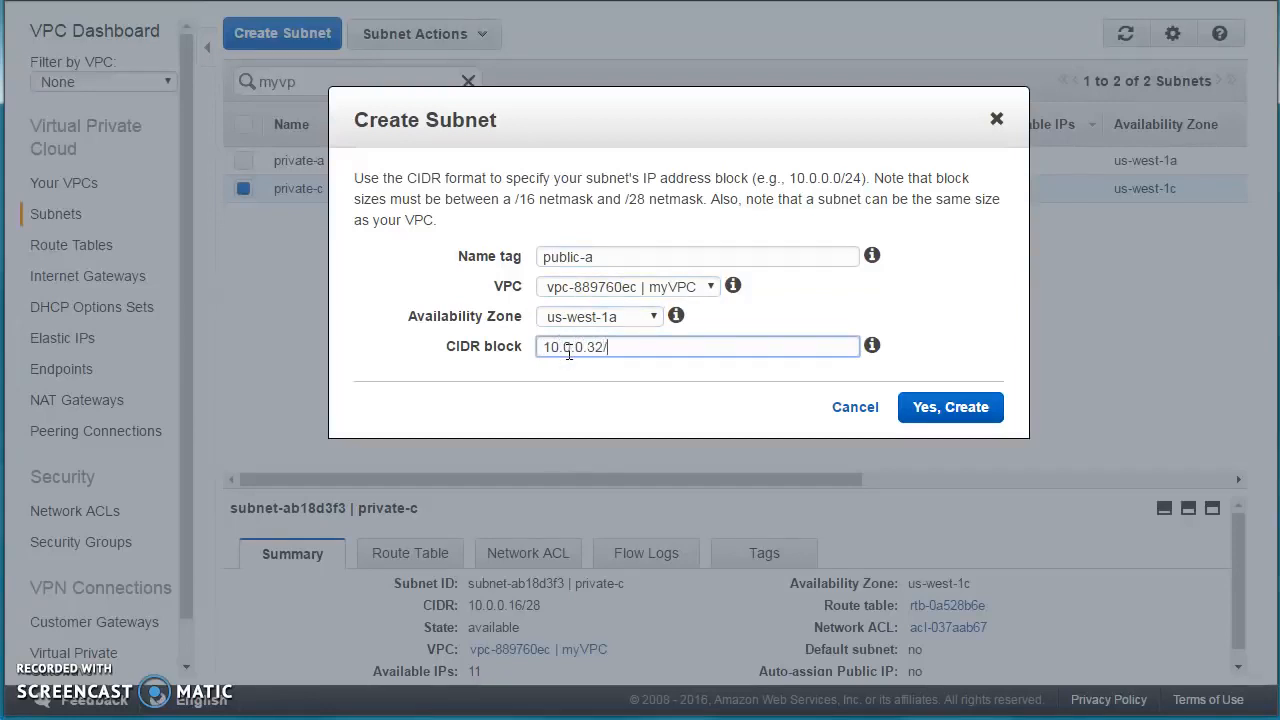
pyautogui.click(968, 408)
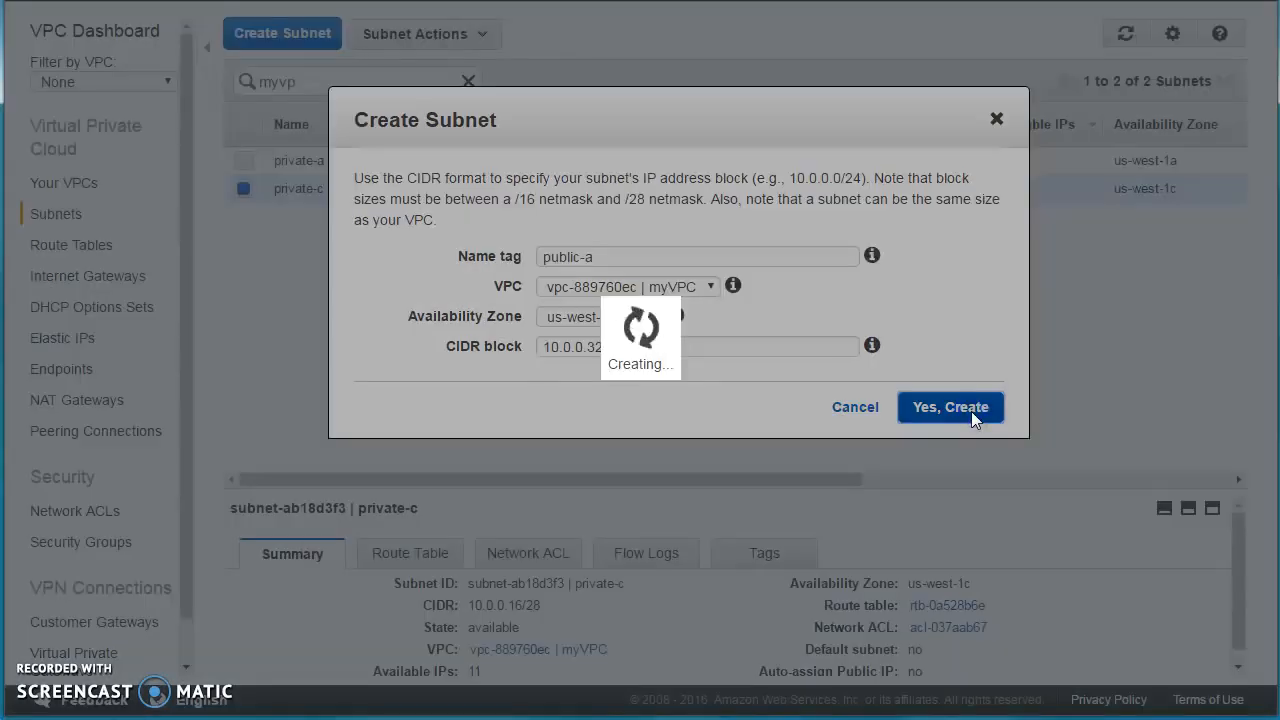
pyautogui.click(954, 415)
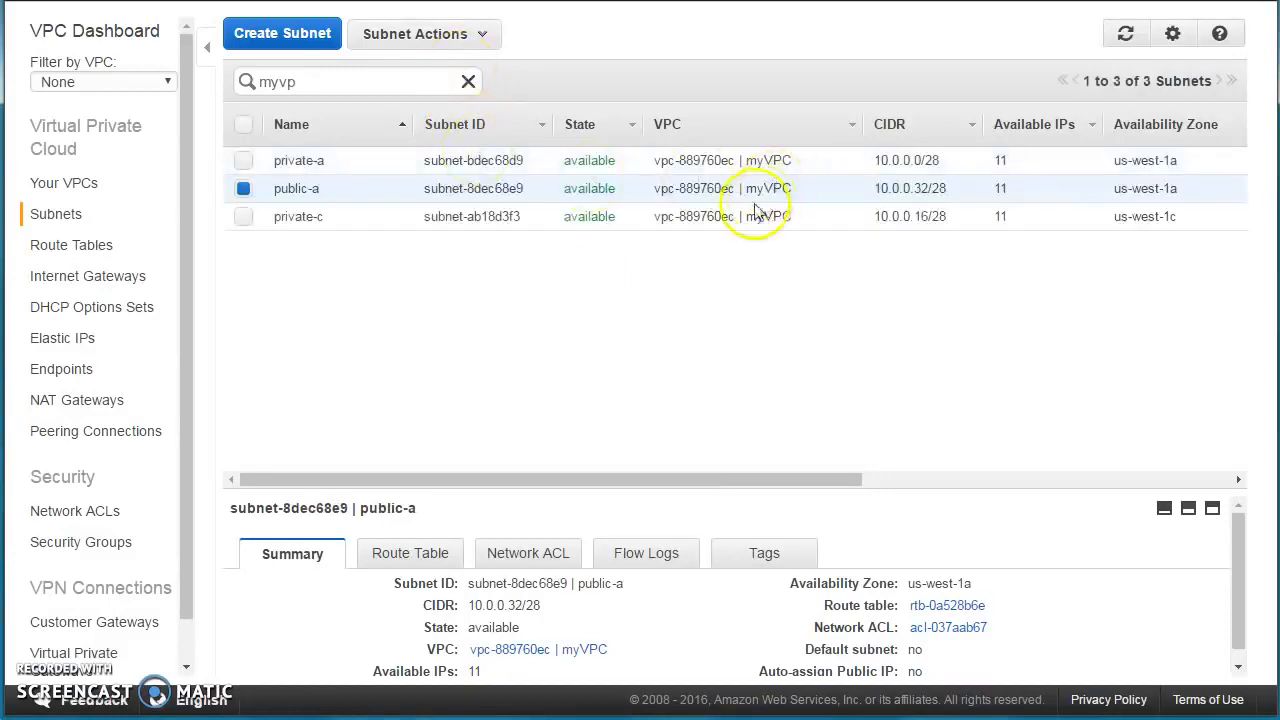
pyautogui.click(290, 36)
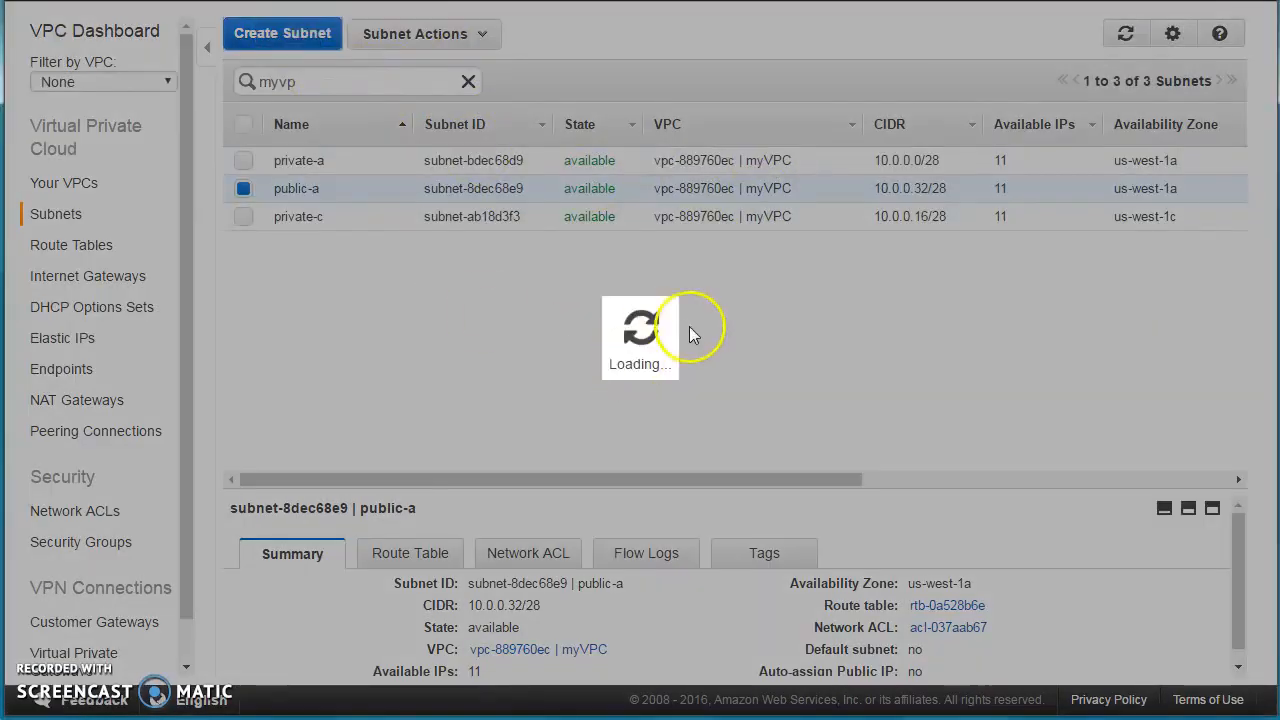
# Create subnet public-c in myVPC, zone us-west-1c, with CIDR 10.0.0.48/28.
pyautogui.click(594, 260)
pyautogui.write('p')
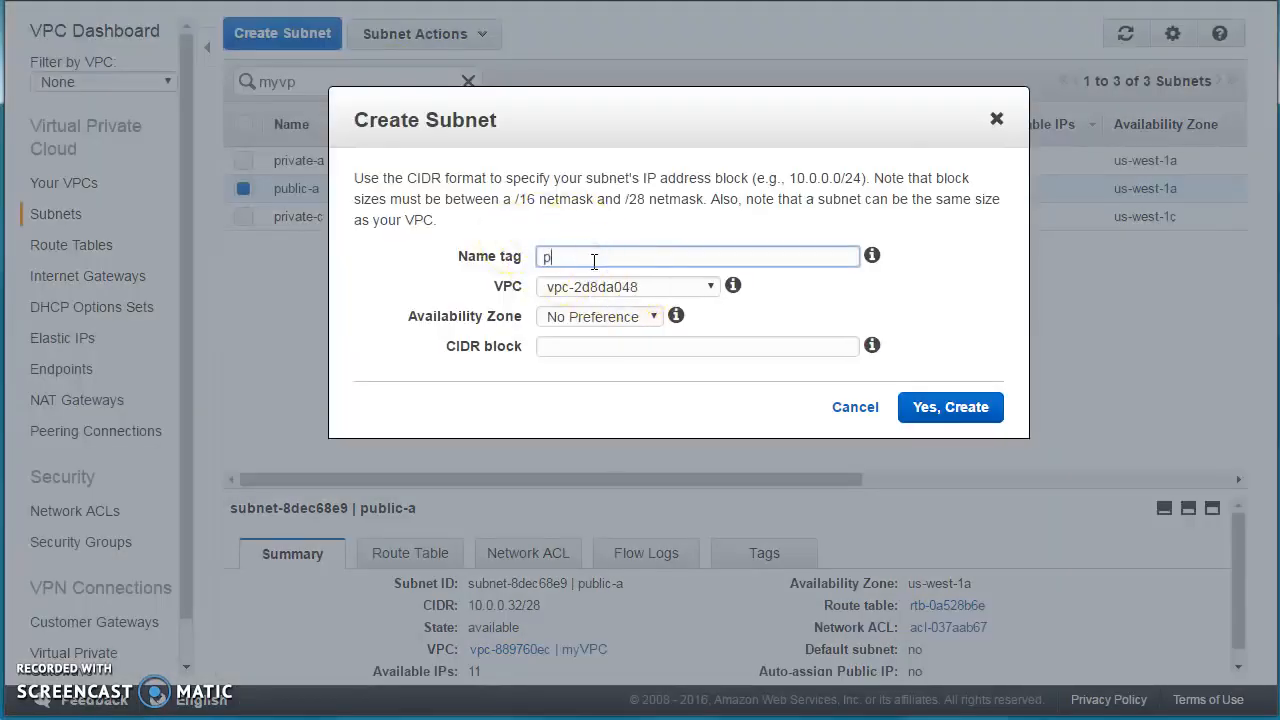
pyautogui.write('ublic-')
pyautogui.press('Tab')
pyautogui.press('Down')
pyautogui.press('Tab')
pyautogui.press('Down')
pyautogui.press('Down')
pyautogui.press('Tab')
pyautogui.write('10.0.0')
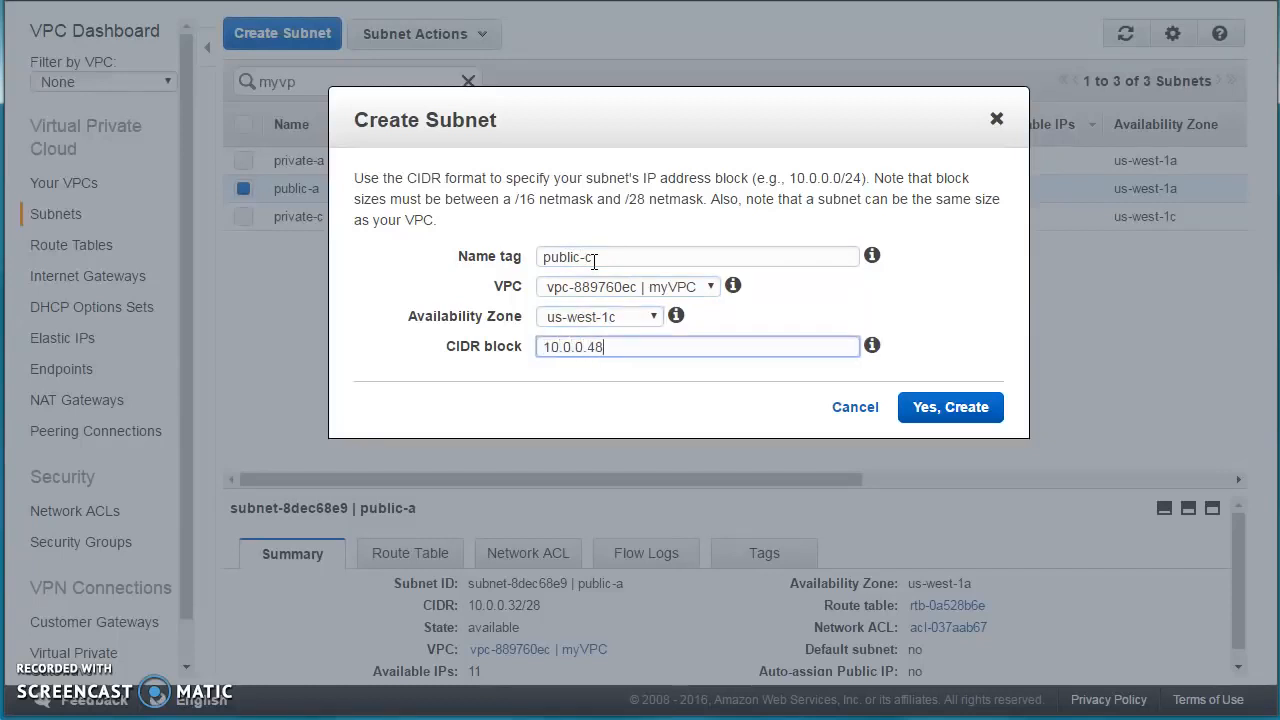
pyautogui.click(943, 410)
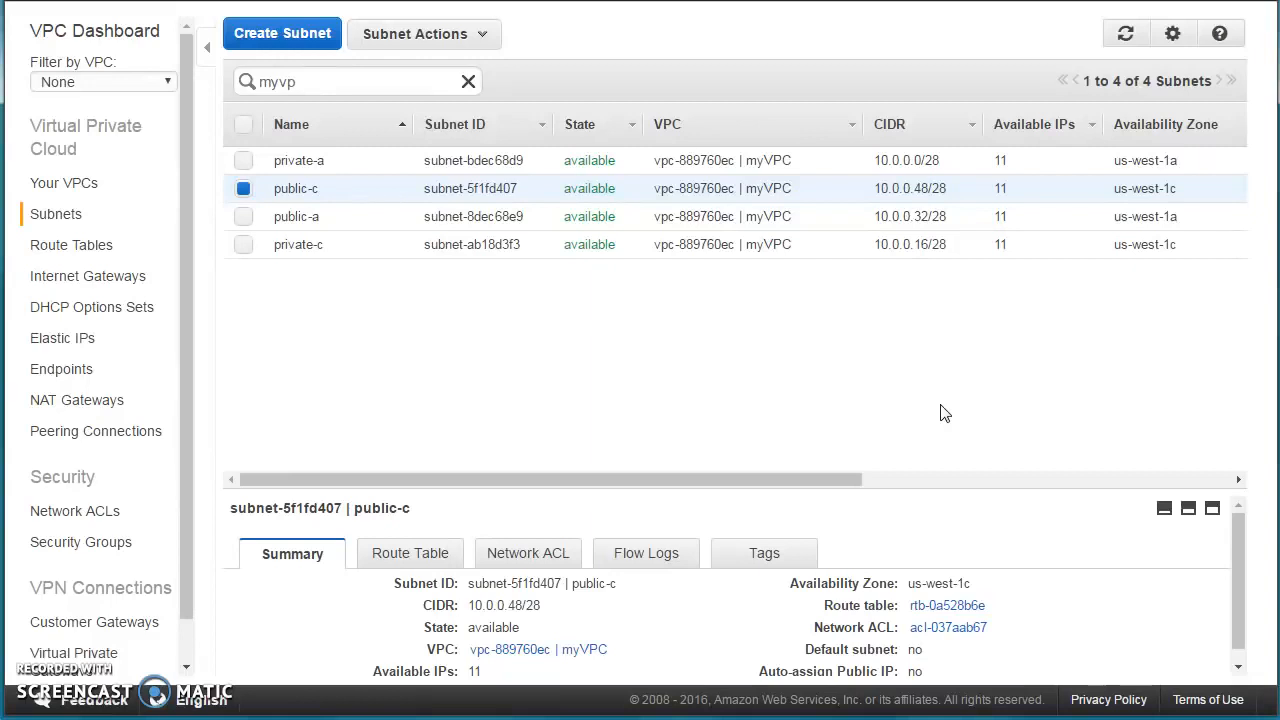
# Sort subnets by name descending, enlarge the details pane, and list the route tables, including myVPC's rtb-0a528b6e.
pyautogui.click(332, 131)
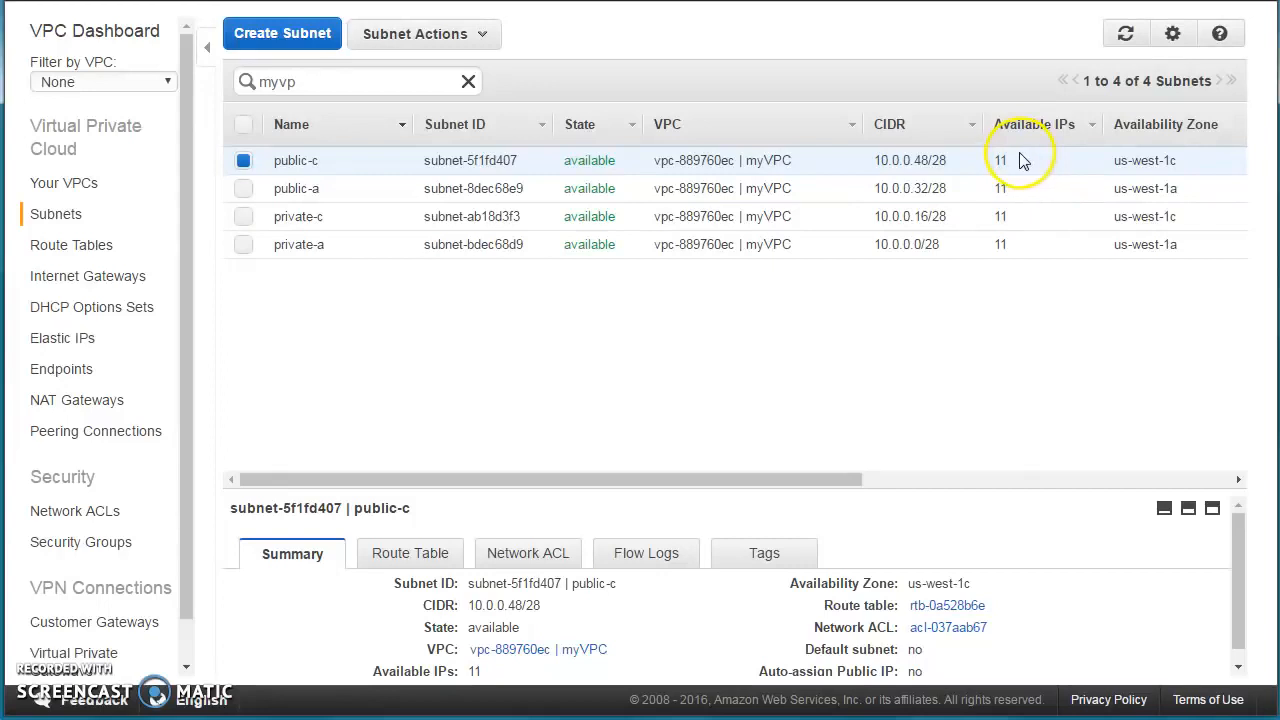
pyautogui.moveTo(892, 488); pyautogui.dragTo(903, 391)
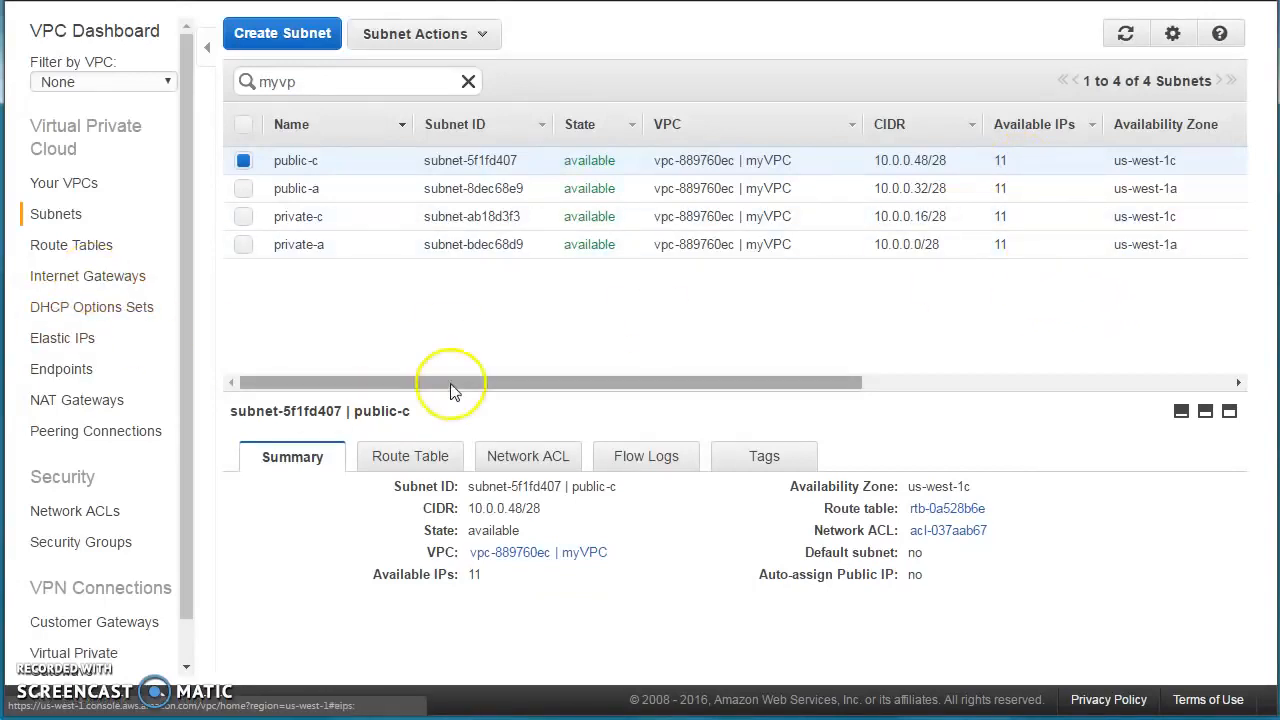
pyautogui.moveTo(432, 390); pyautogui.dragTo(437, 343)
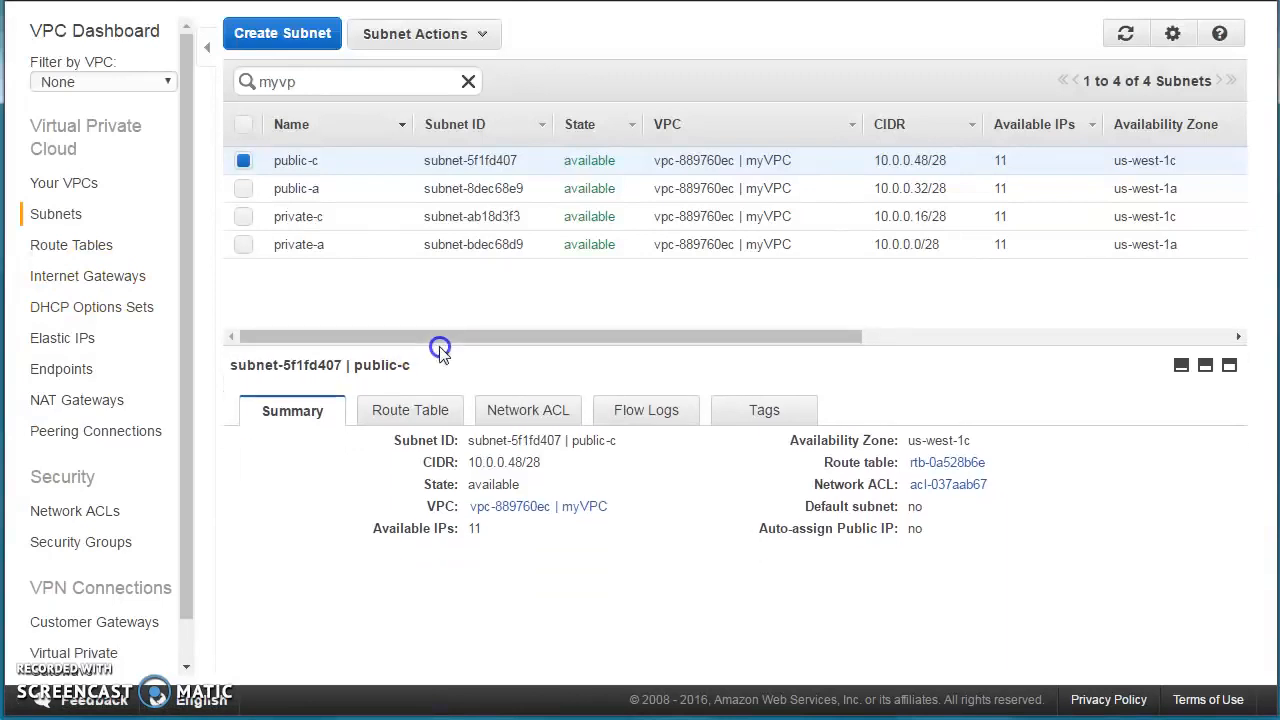
pyautogui.click(57, 249)
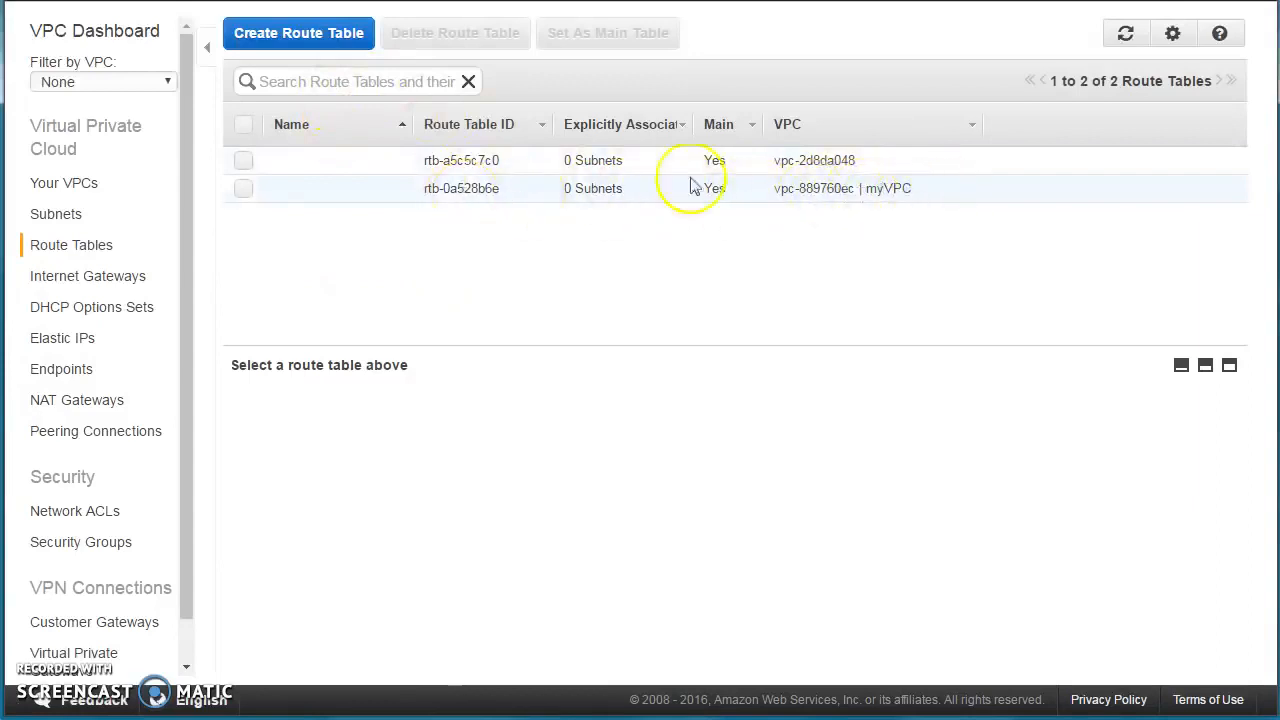
# Filter the route tables by 'myvpc' and select myVPC's main route table.
pyautogui.click(371, 82)
pyautogui.write('my')
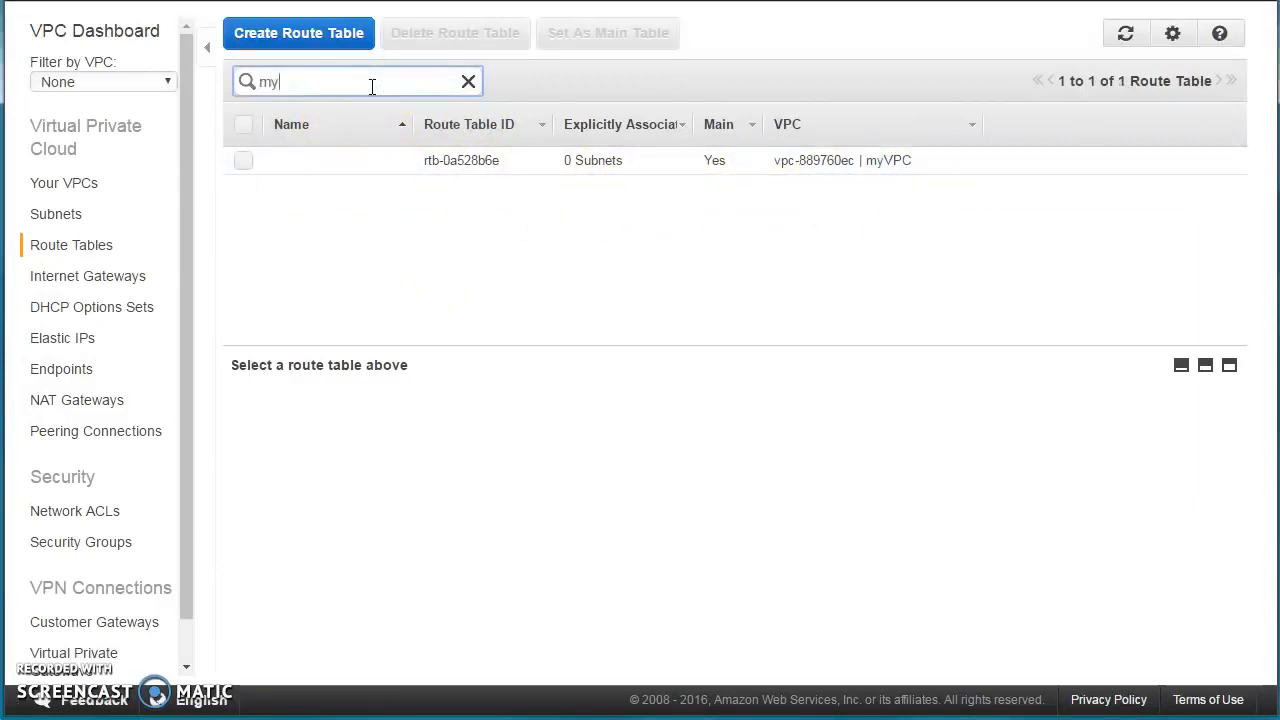
pyautogui.write('vpc')
pyautogui.click(388, 176)
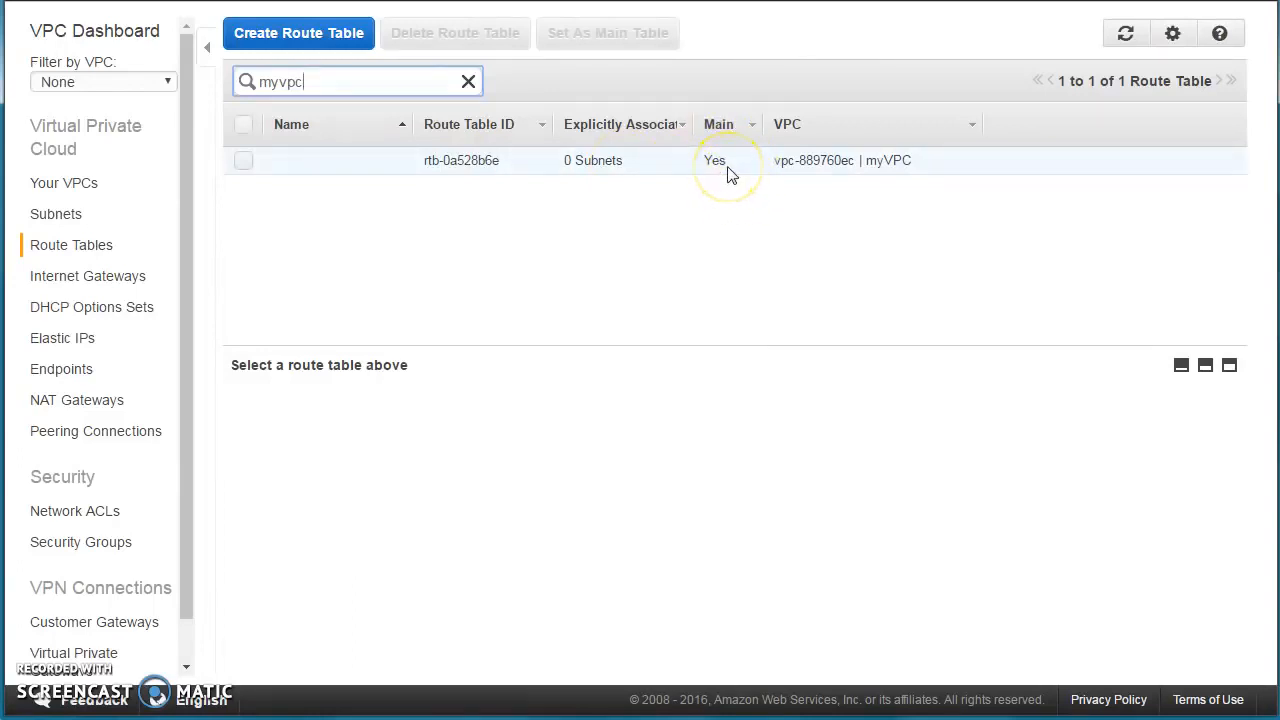
pyautogui.click(337, 170)
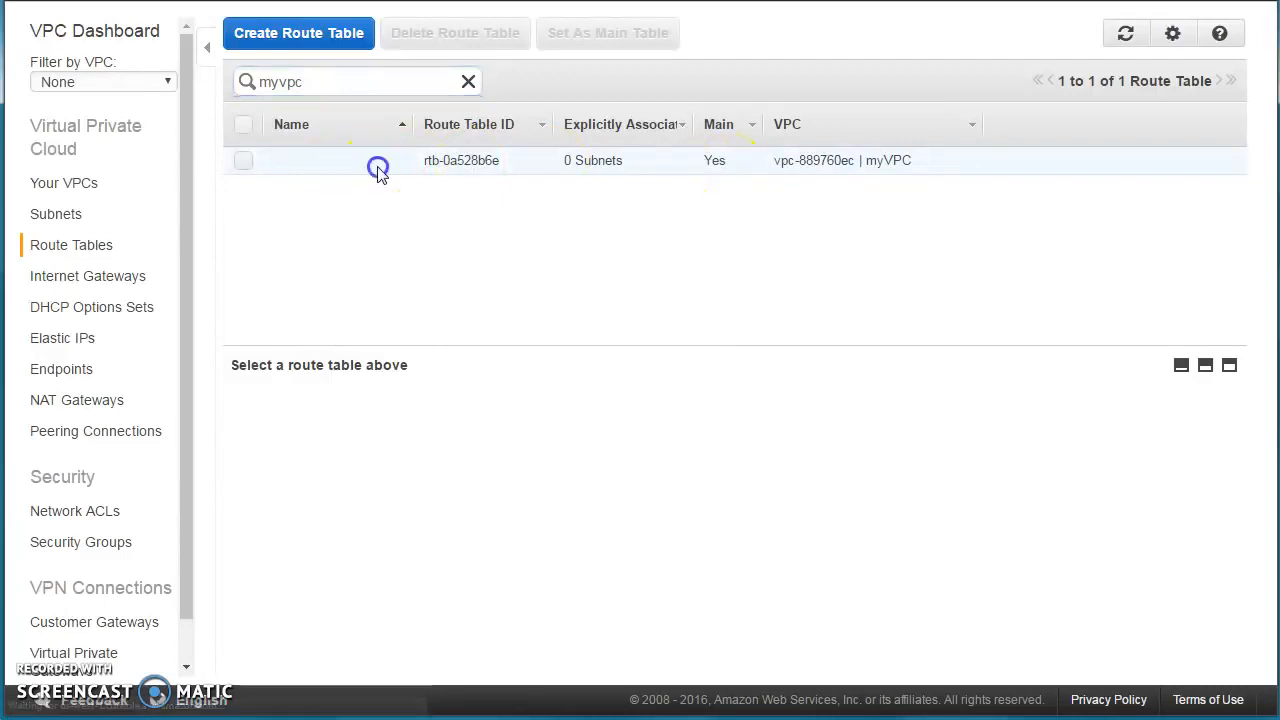
# Rename main route table rtb-0a528b6e to public-RT.
pyautogui.click(409, 163)
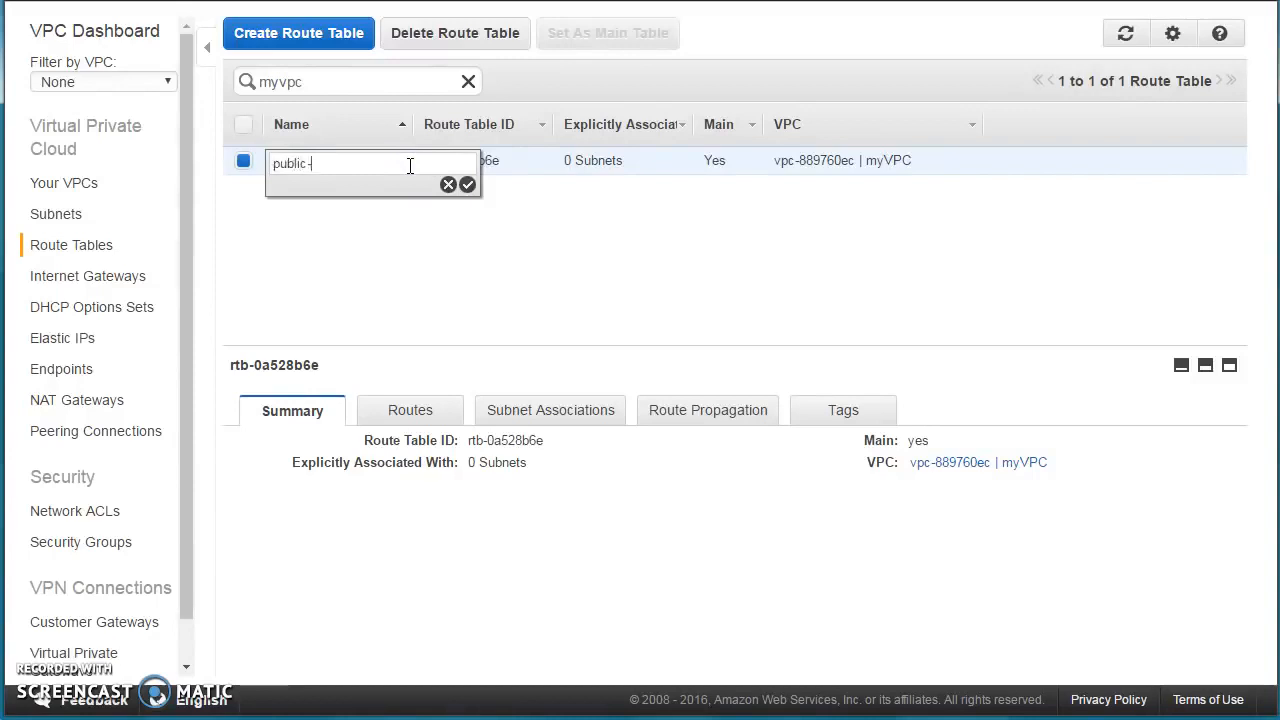
pyautogui.write('public-RT')
pyautogui.click(419, 263)
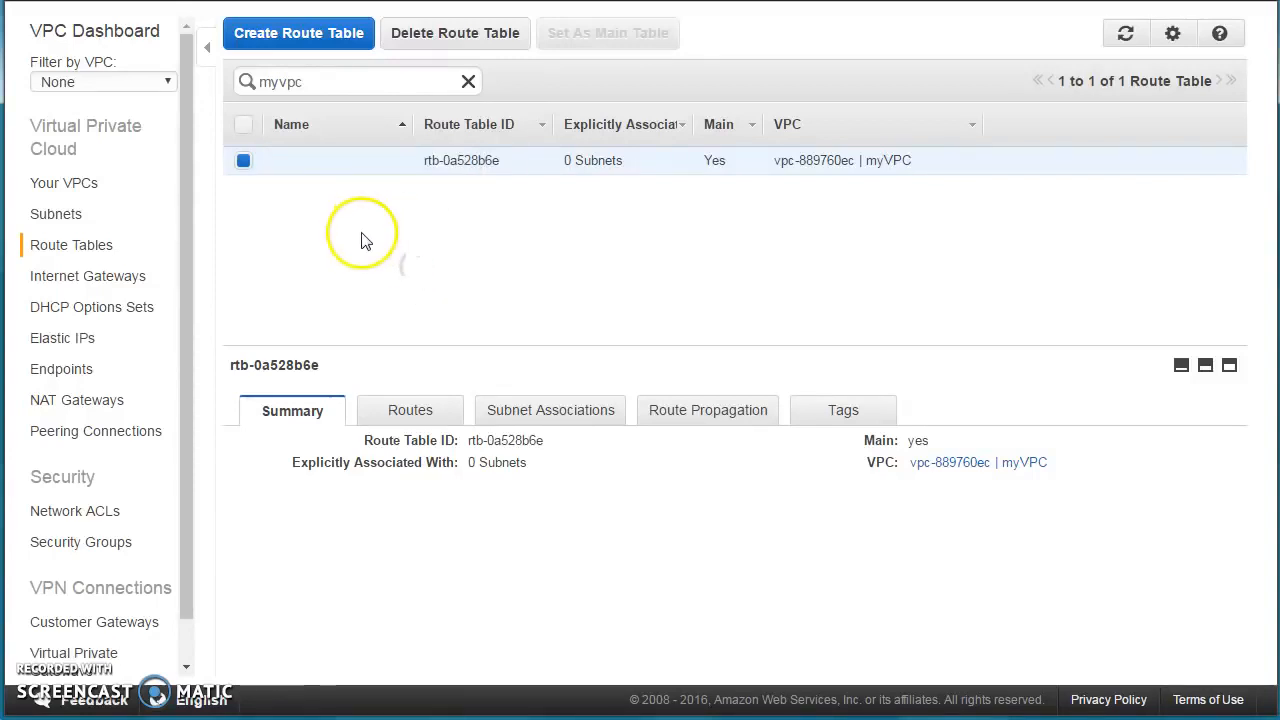
pyautogui.click(363, 167)
pyautogui.click(391, 168)
pyautogui.write('public-RT')
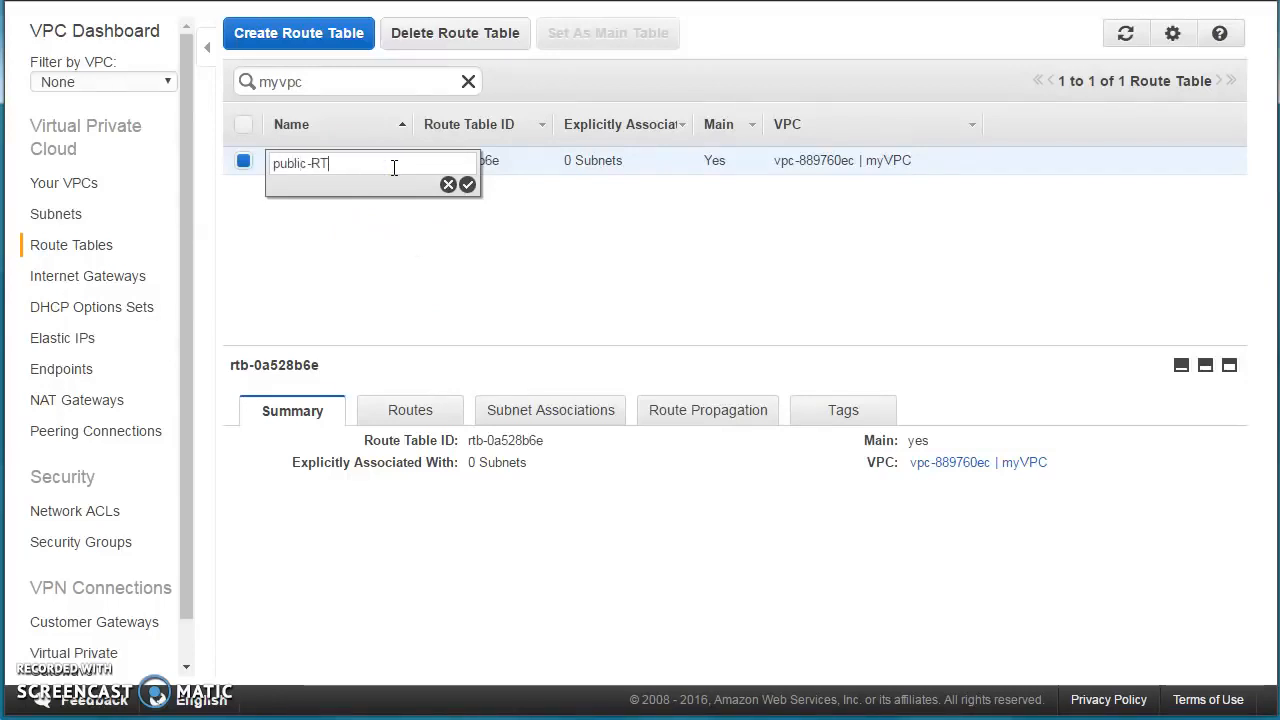
pyautogui.press('Return')
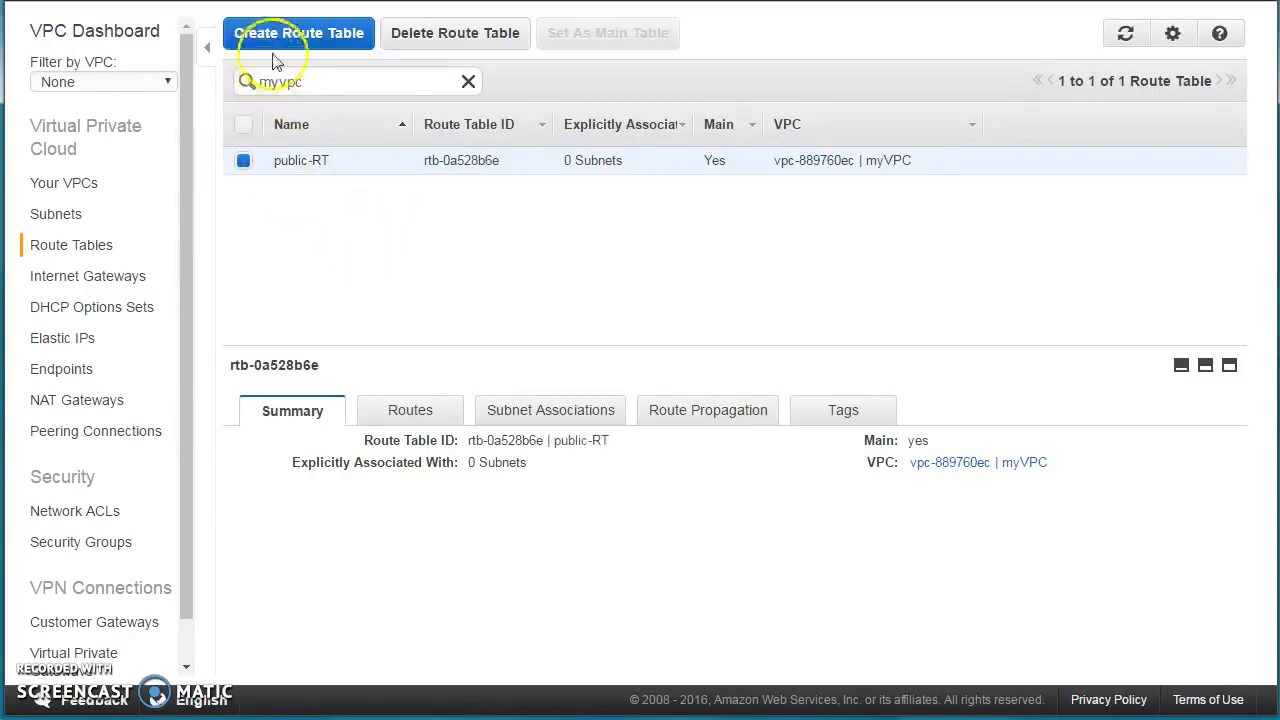
pyautogui.click(291, 43)
# Create route table private-RT in vpc-889760ec (myVPC) and review its subnet associations.
pyautogui.click(615, 236)
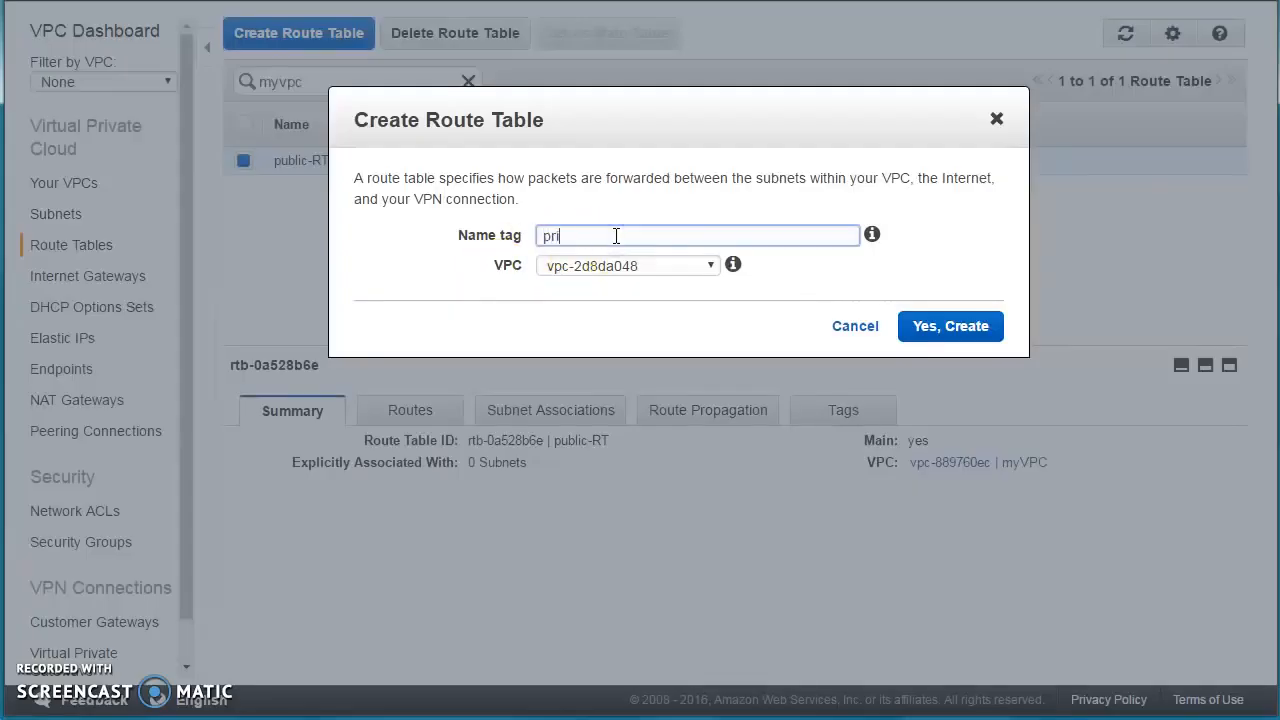
pyautogui.click(625, 266)
pyautogui.click(623, 306)
pyautogui.click(943, 328)
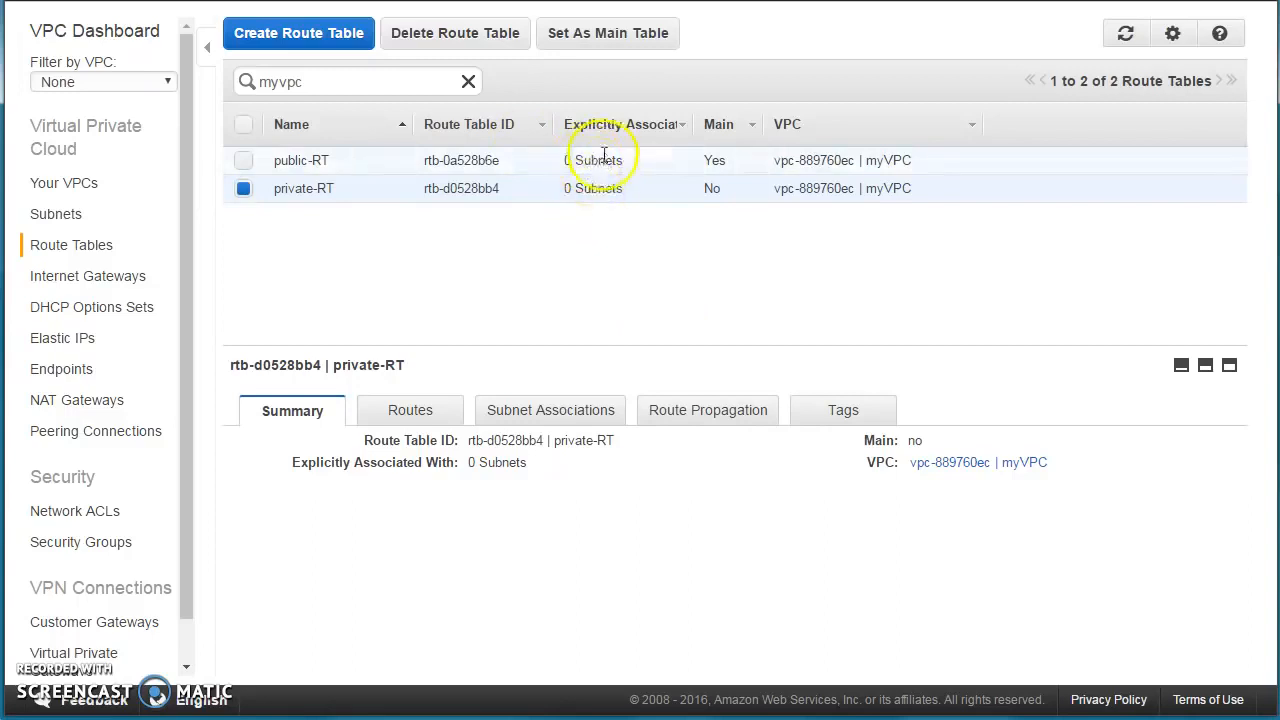
pyautogui.moveTo(691, 125); pyautogui.dragTo(762, 123)
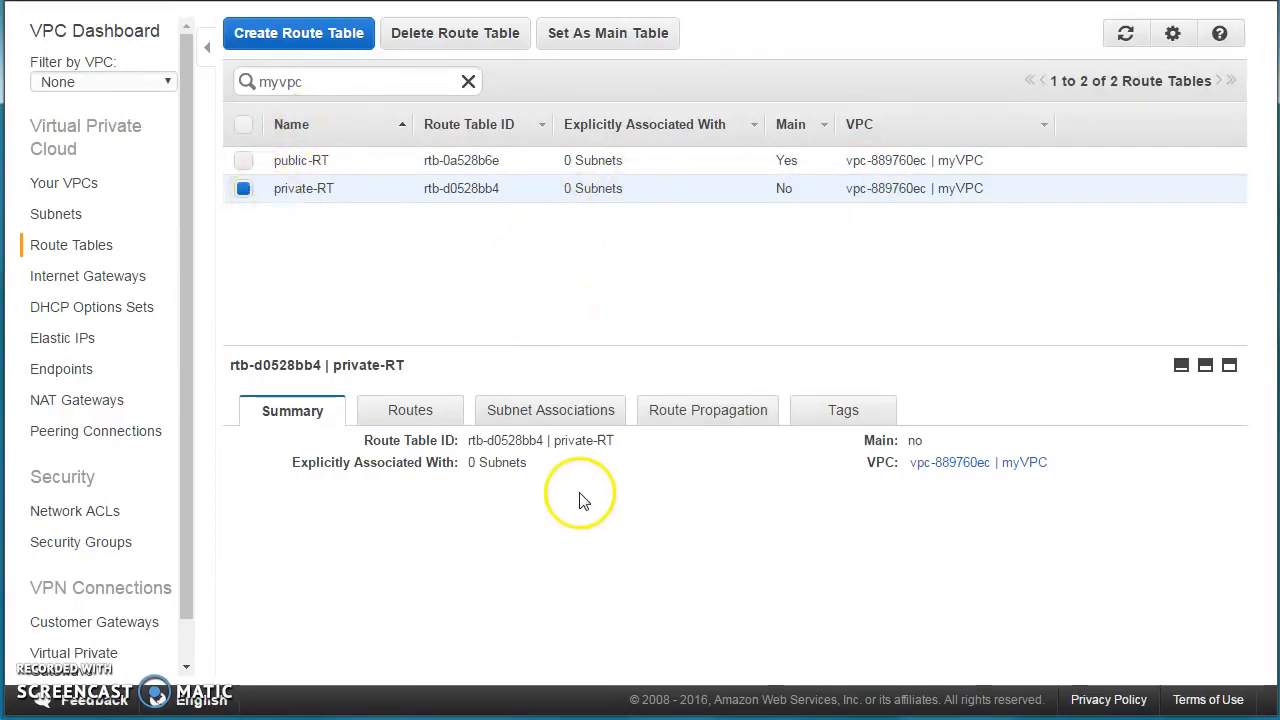
pyautogui.click(553, 412)
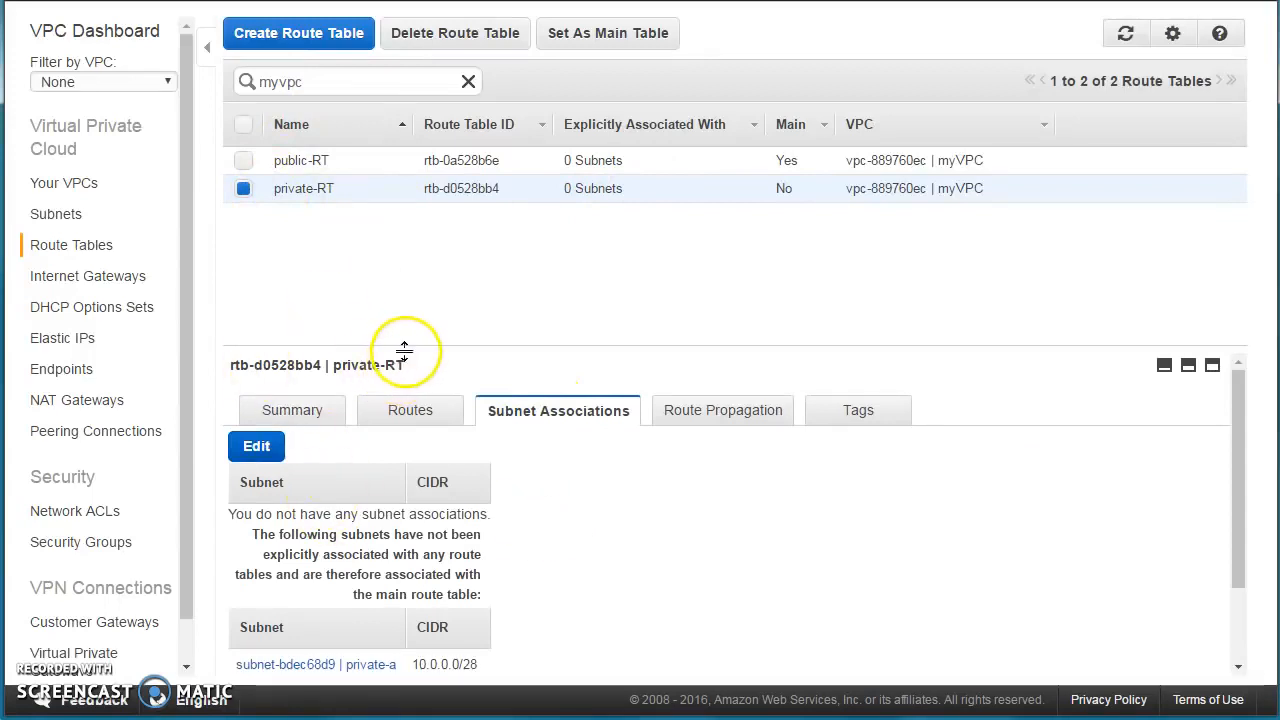
# Tick private-a and private-c in private-RT's subnet associations and save.
pyautogui.moveTo(409, 351); pyautogui.dragTo(420, 243)
pyautogui.click(270, 344)
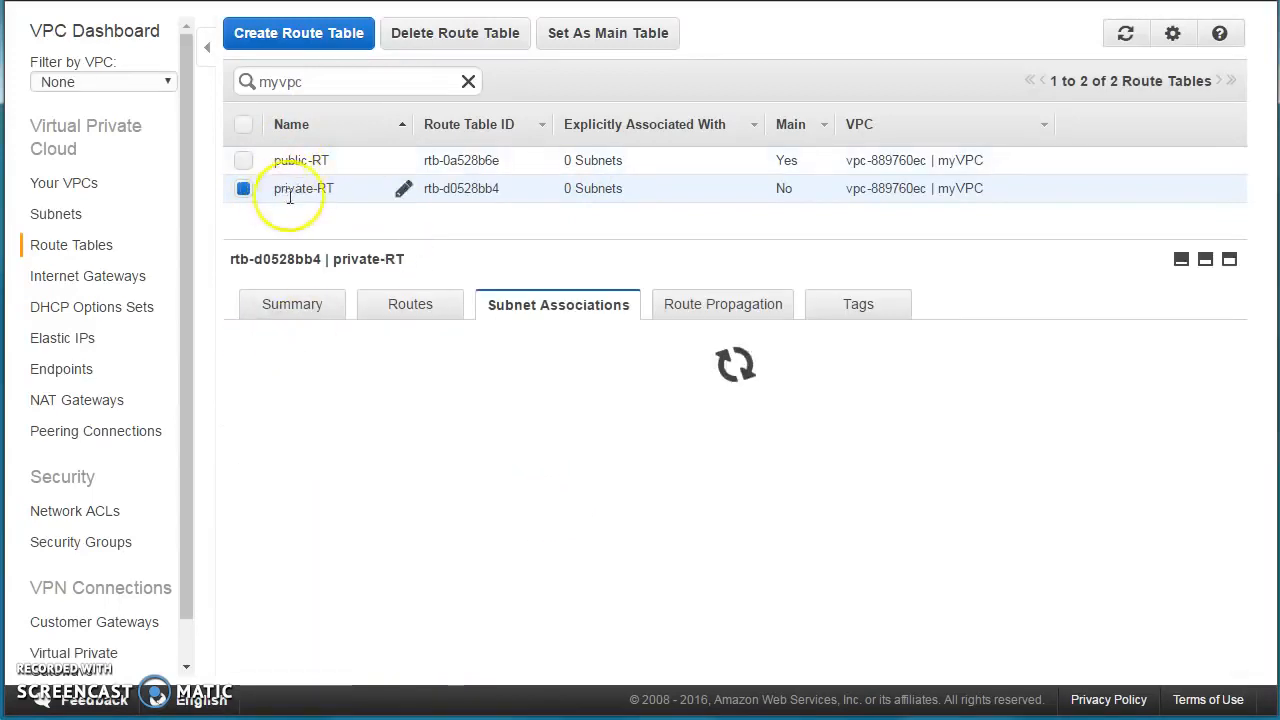
pyautogui.click(242, 444)
pyautogui.click(243, 413)
pyautogui.click(338, 342)
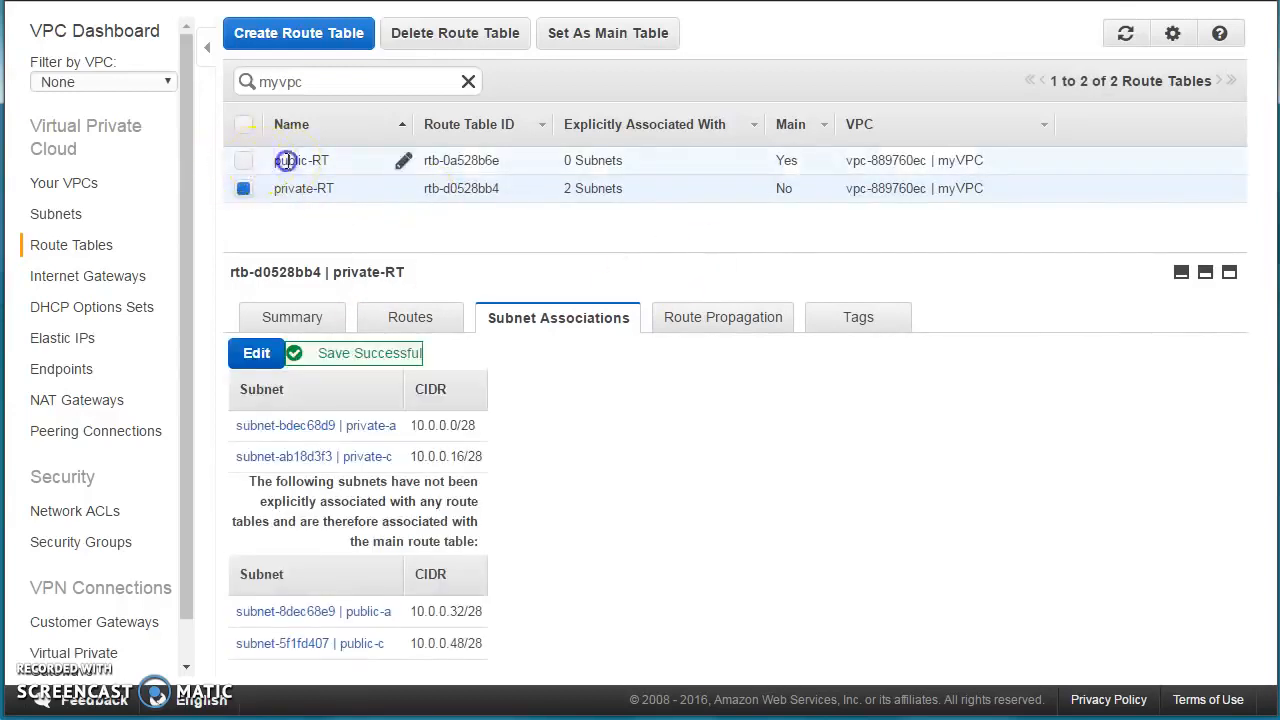
pyautogui.click(288, 161)
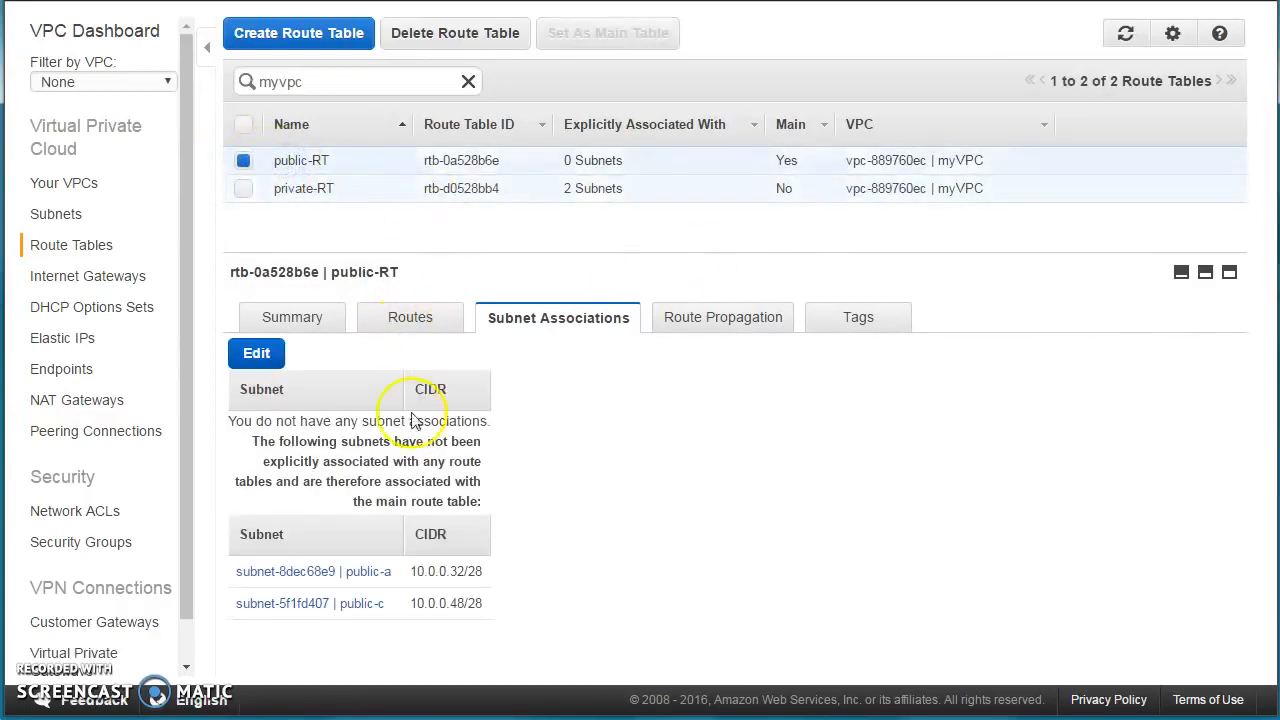
# Save public-a and public-c as public-RT's subnet associations, then review both tables' routes.
pyautogui.click(252, 354)
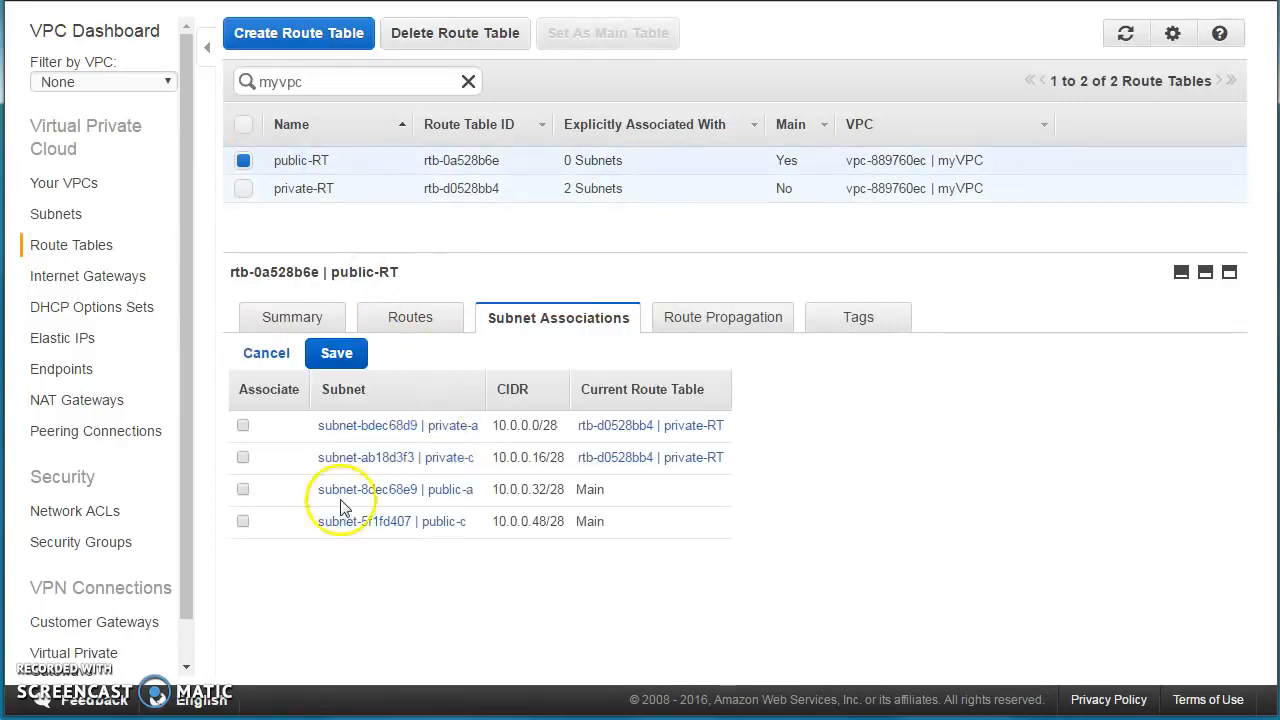
pyautogui.click(243, 521)
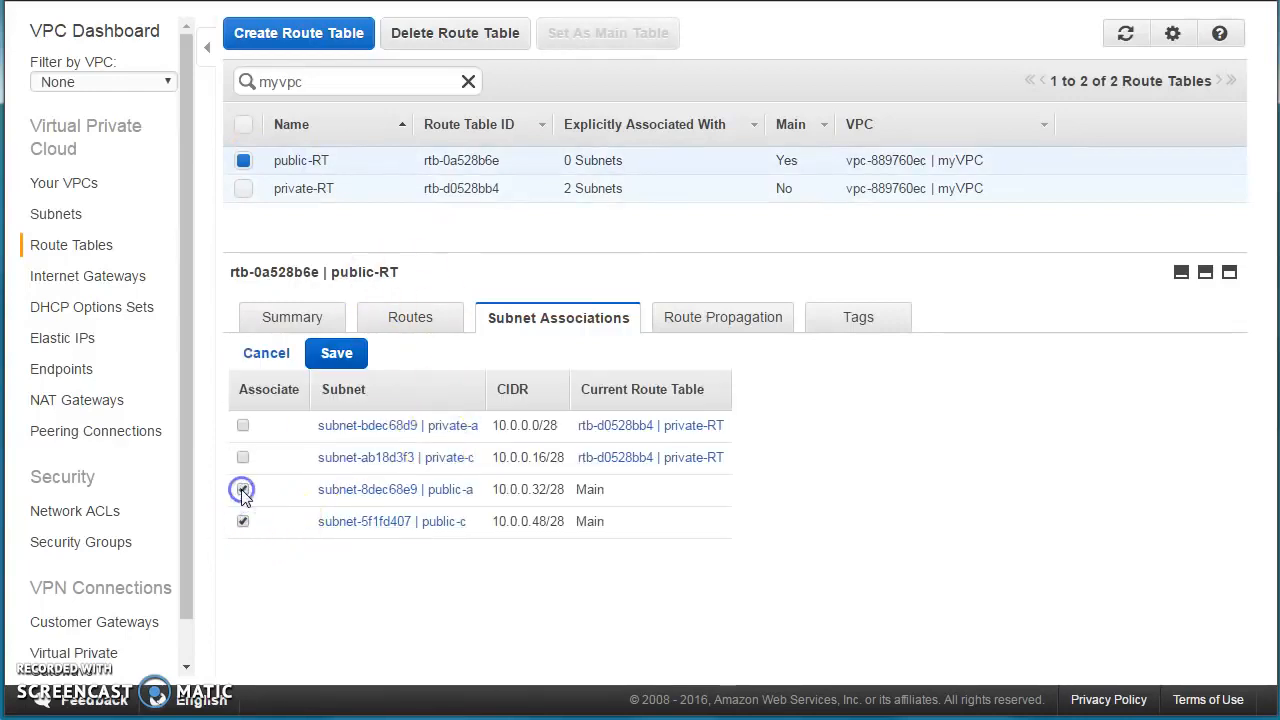
pyautogui.click(336, 355)
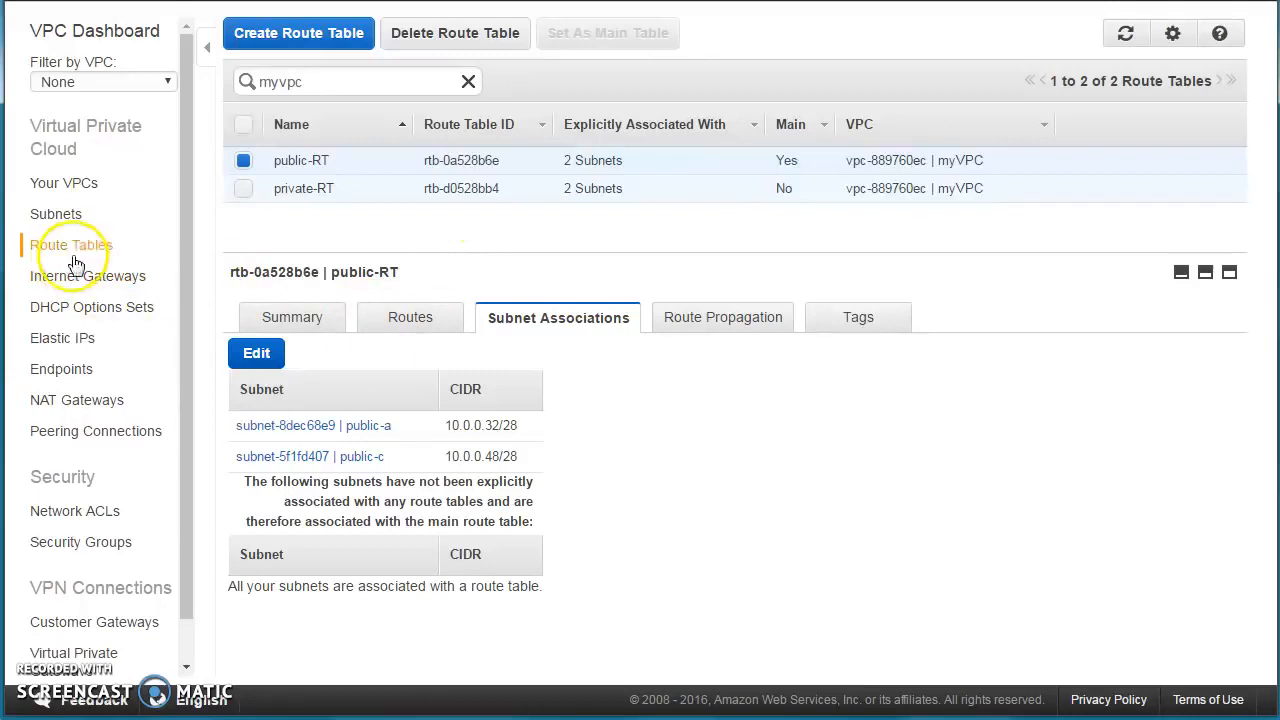
pyautogui.click(410, 322)
pyautogui.click(338, 200)
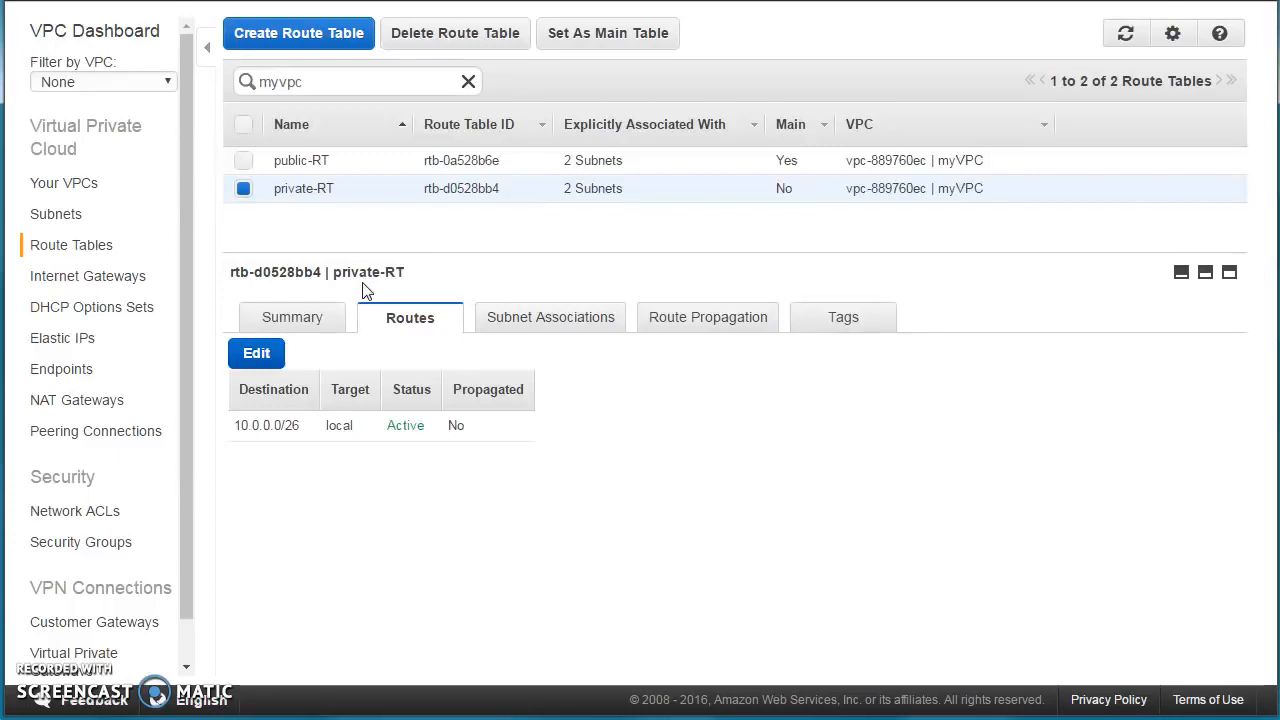
pyautogui.click(77, 277)
# Create an internet gateway with name tag myIGW.
pyautogui.click(360, 34)
pyautogui.click(617, 218)
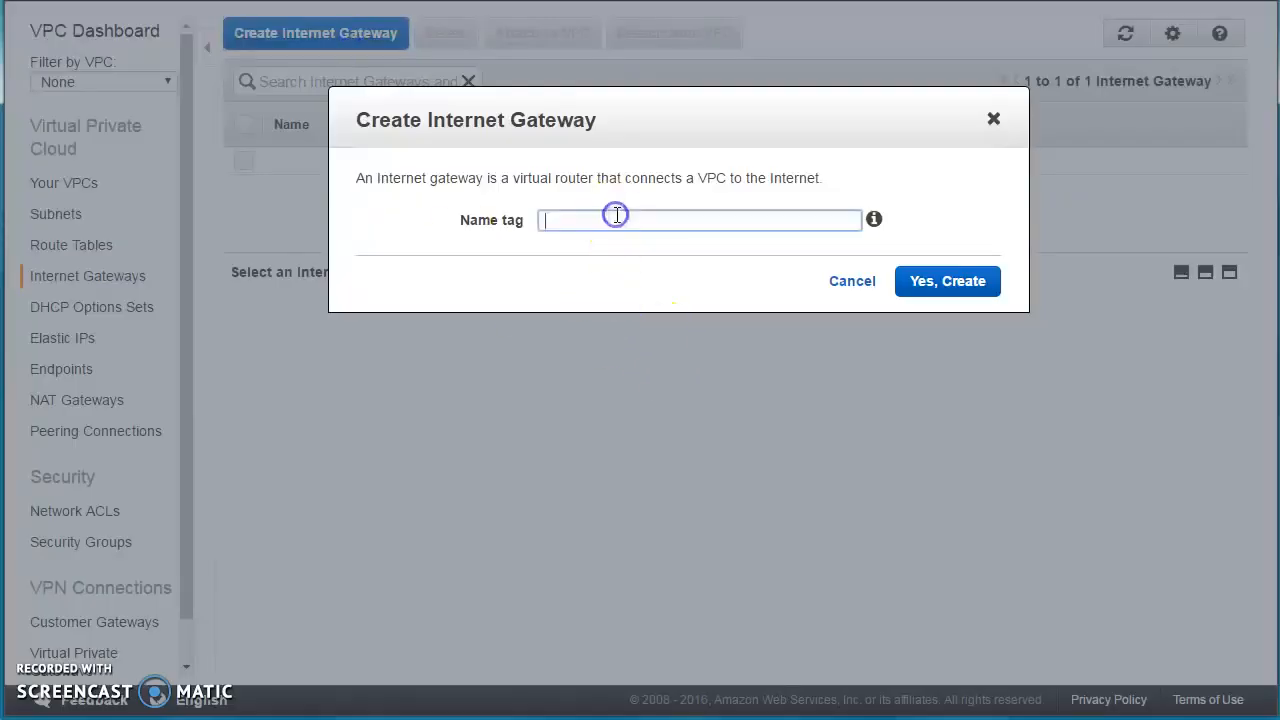
pyautogui.write('myIGW')
pyautogui.click(951, 284)
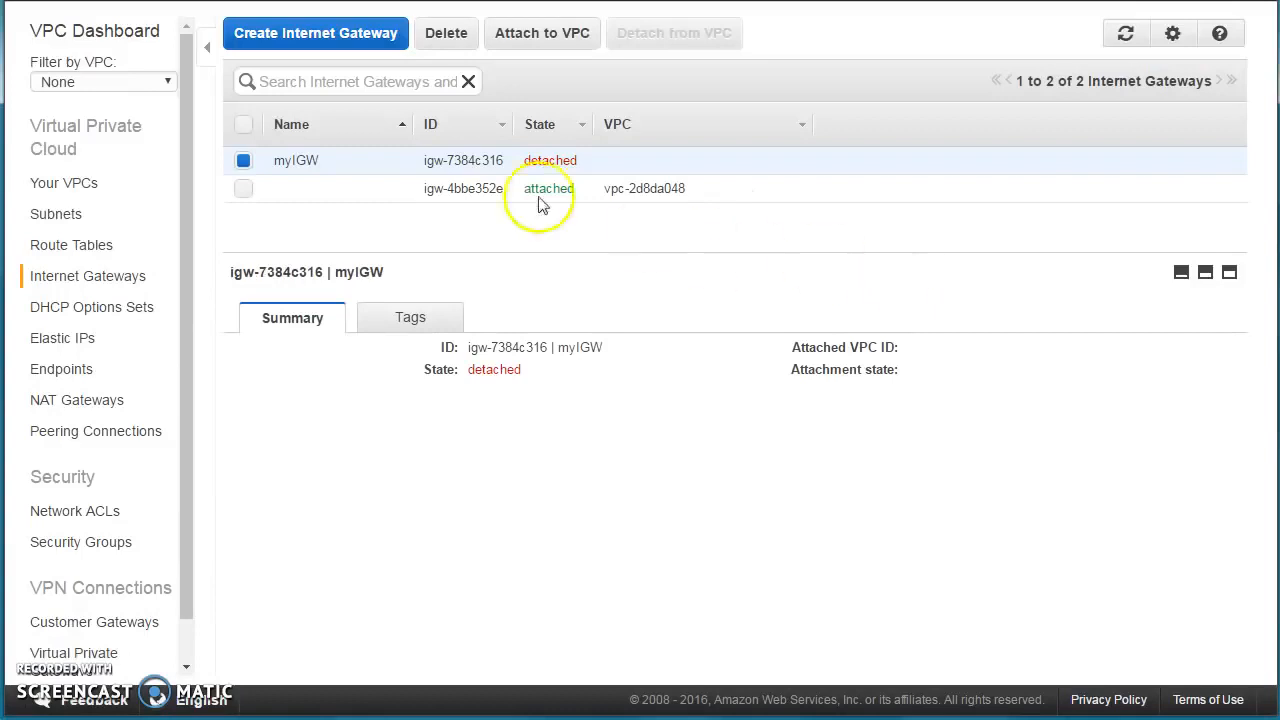
# Attach myIGW to myVPC.
pyautogui.rightClick(471, 160)
pyautogui.click(562, 205)
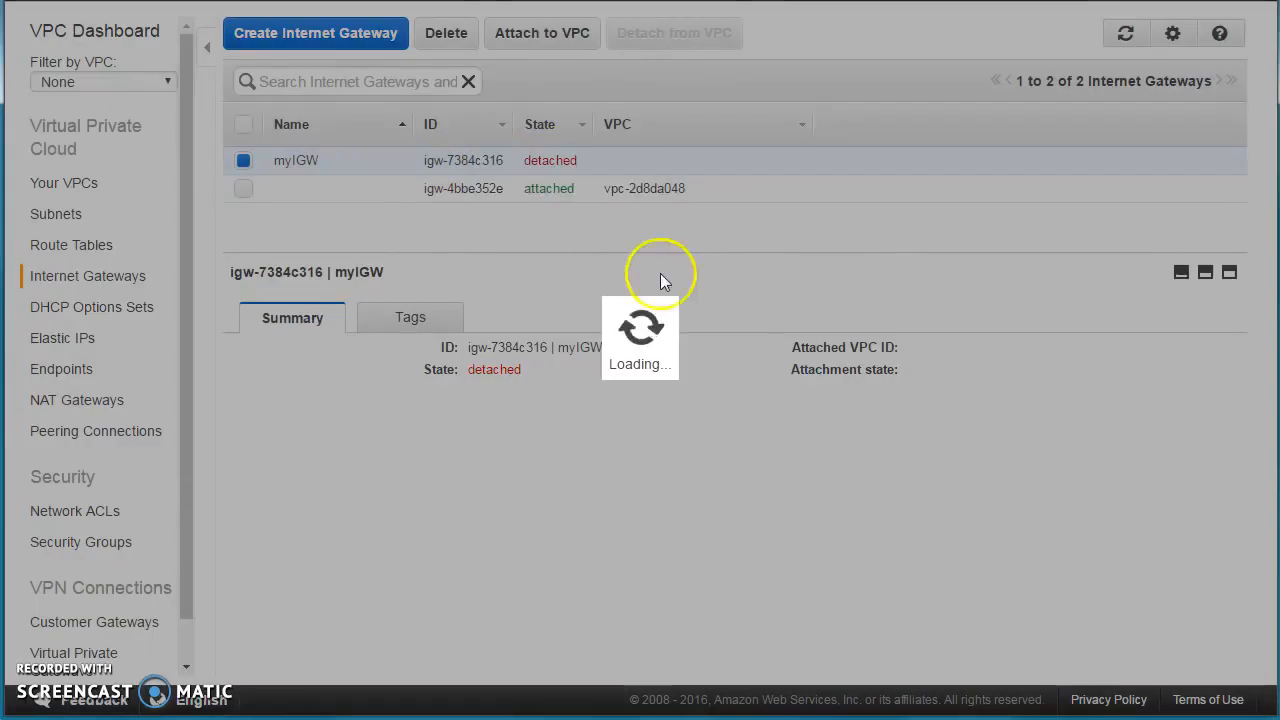
pyautogui.click(693, 245)
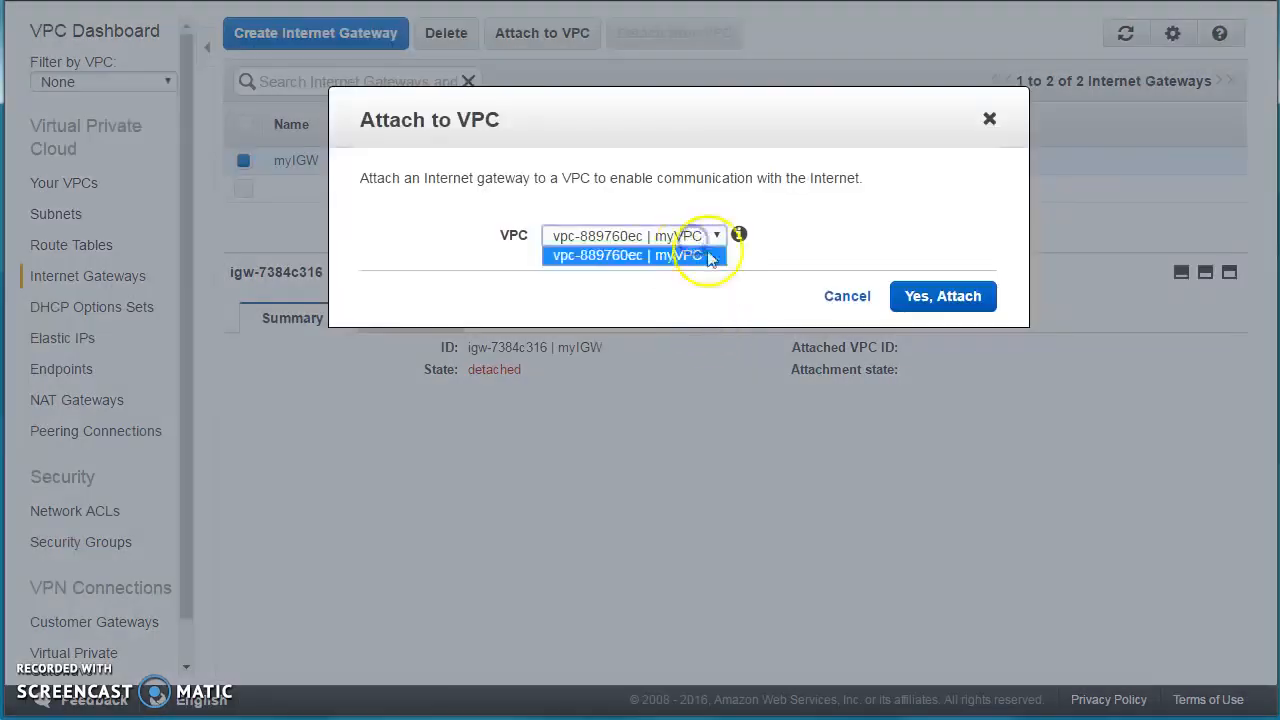
pyautogui.click(708, 250)
pyautogui.click(898, 297)
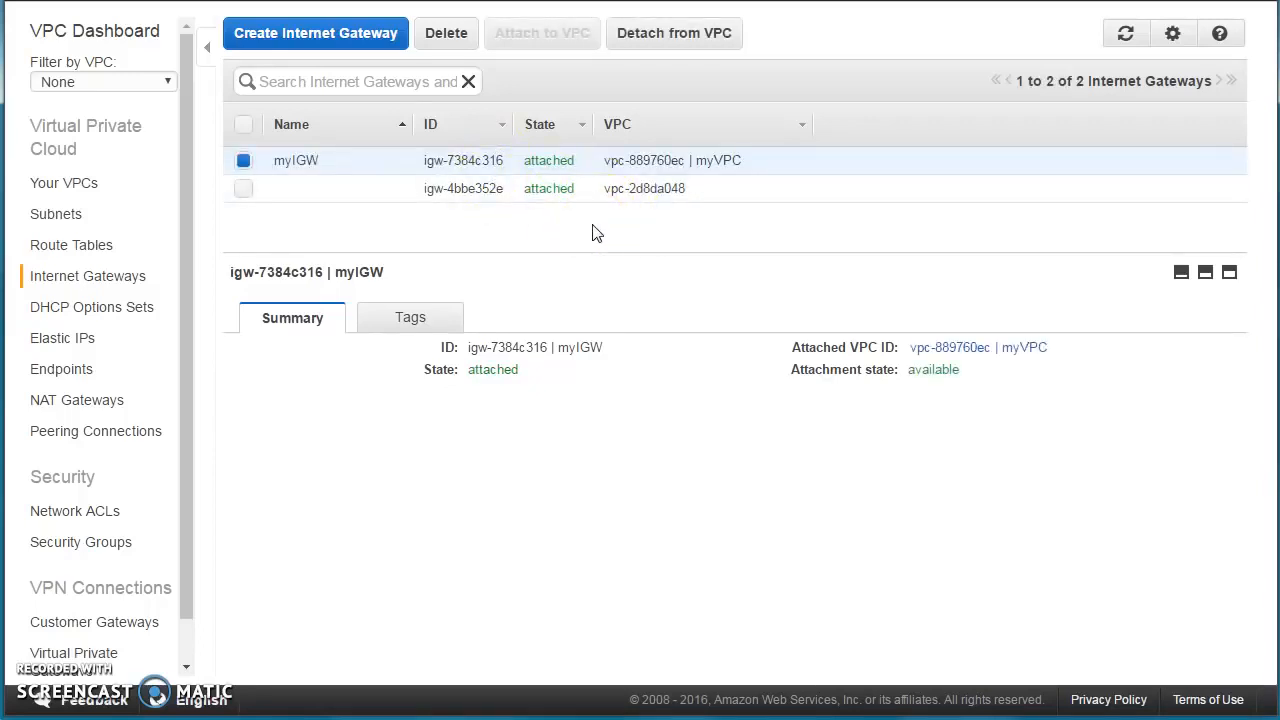
pyautogui.click(76, 252)
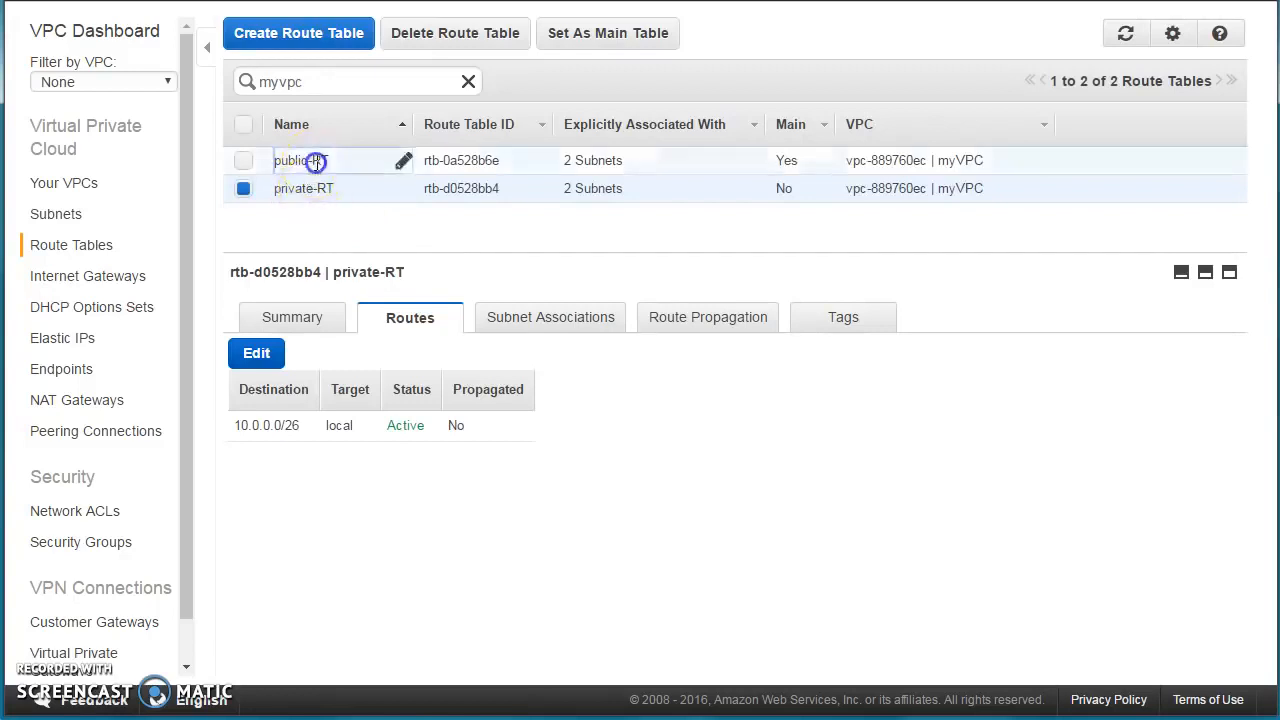
# Add a 0.0.0.0/0 route to public-RT targeting internet gateway igw-7384c316.
pyautogui.click(316, 161)
pyautogui.click(258, 353)
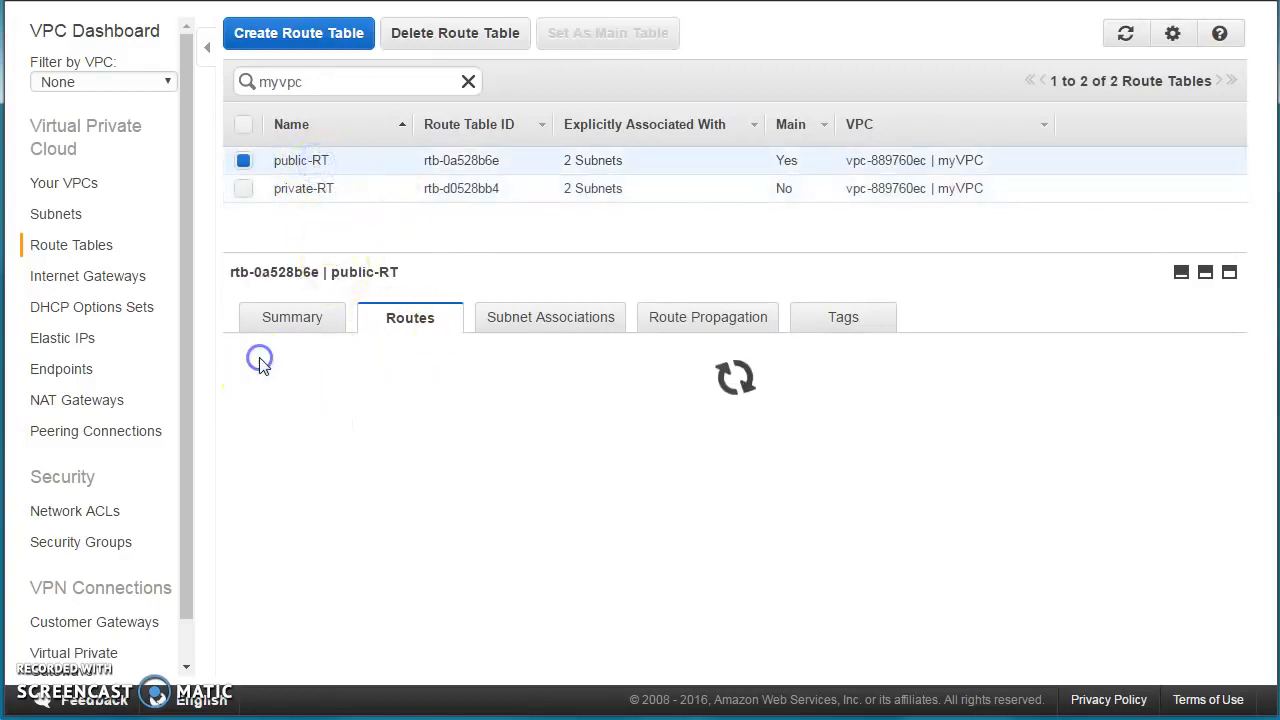
pyautogui.click(298, 458)
pyautogui.click(291, 459)
pyautogui.write('0.0.0.0/0')
pyautogui.press('Tab')
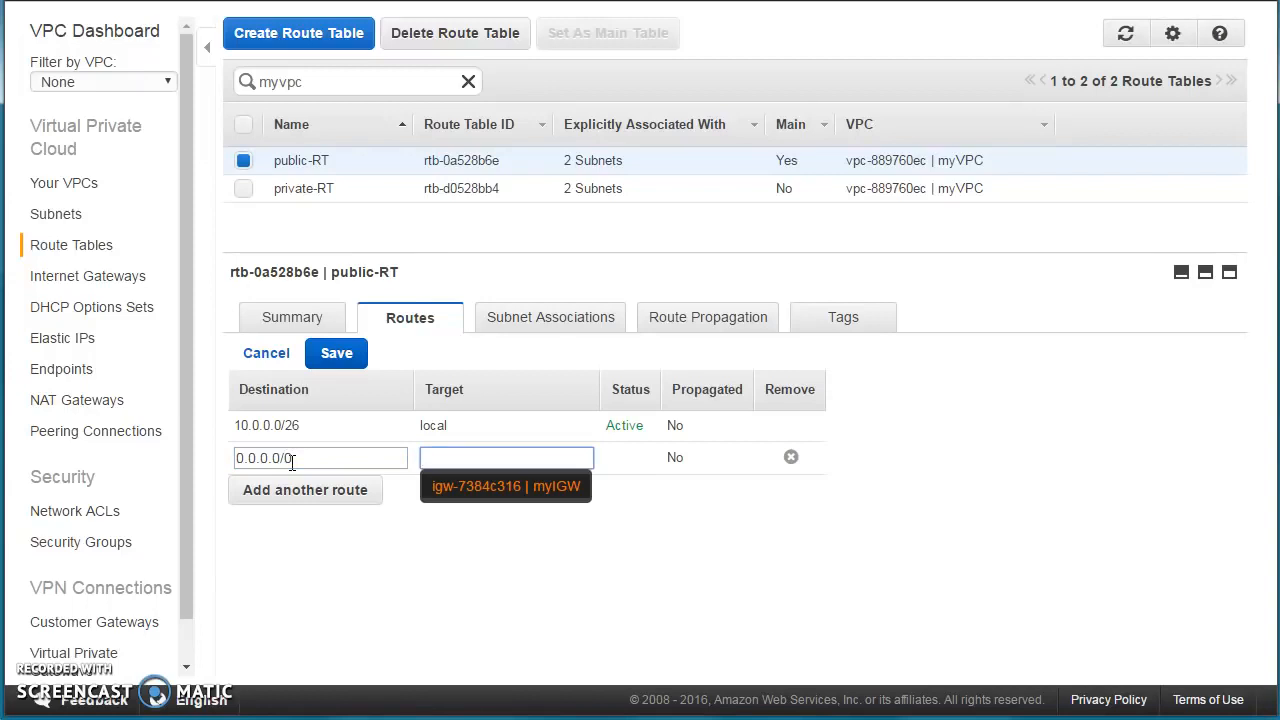
pyautogui.click(479, 486)
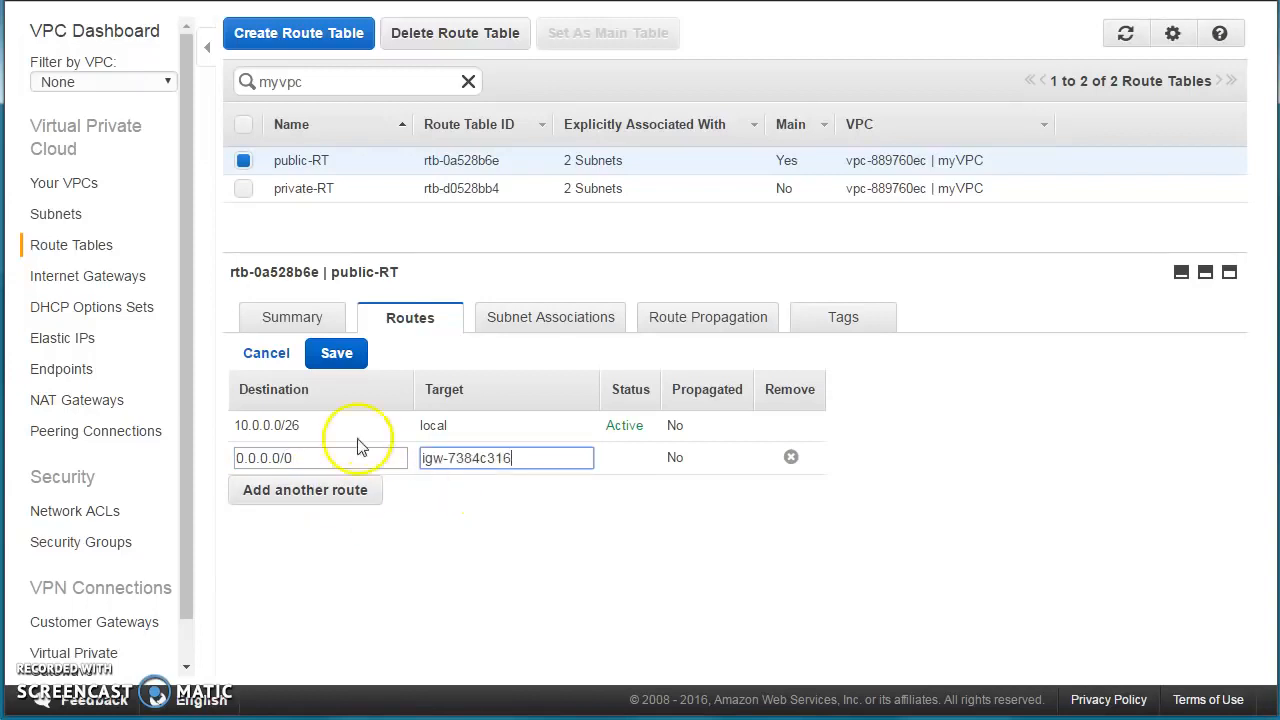
pyautogui.click(334, 357)
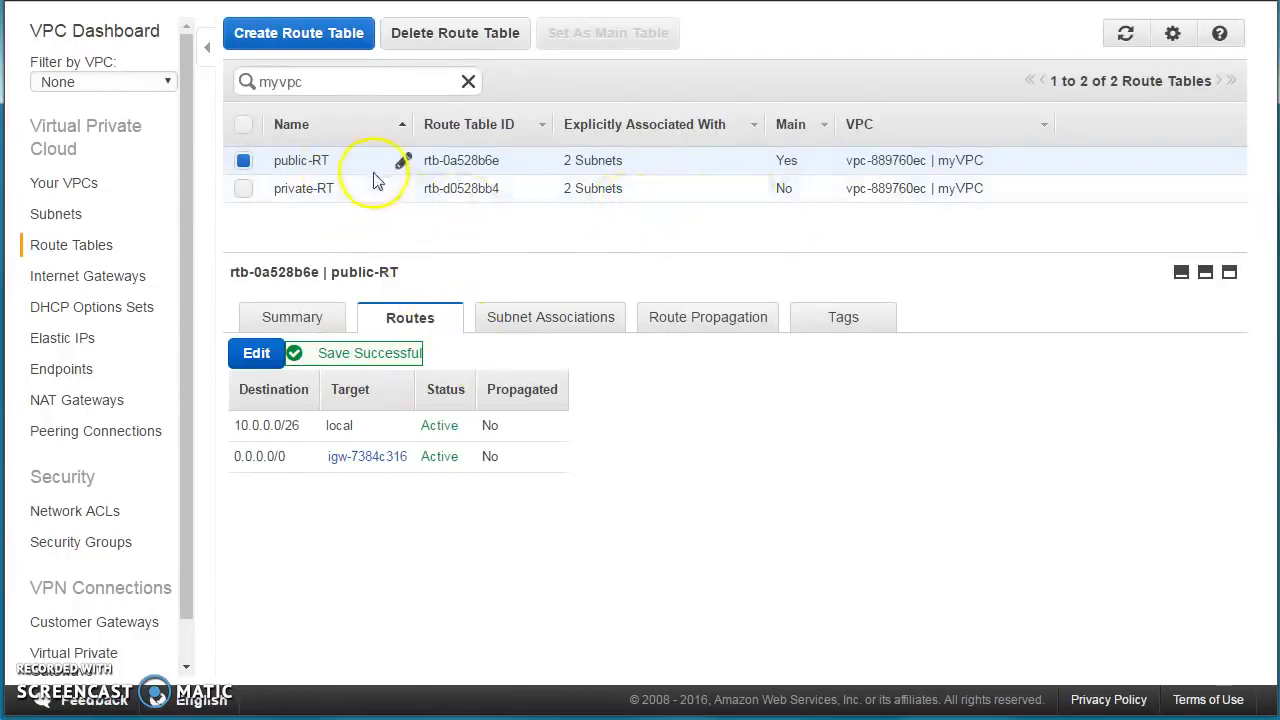
pyautogui.click(527, 324)
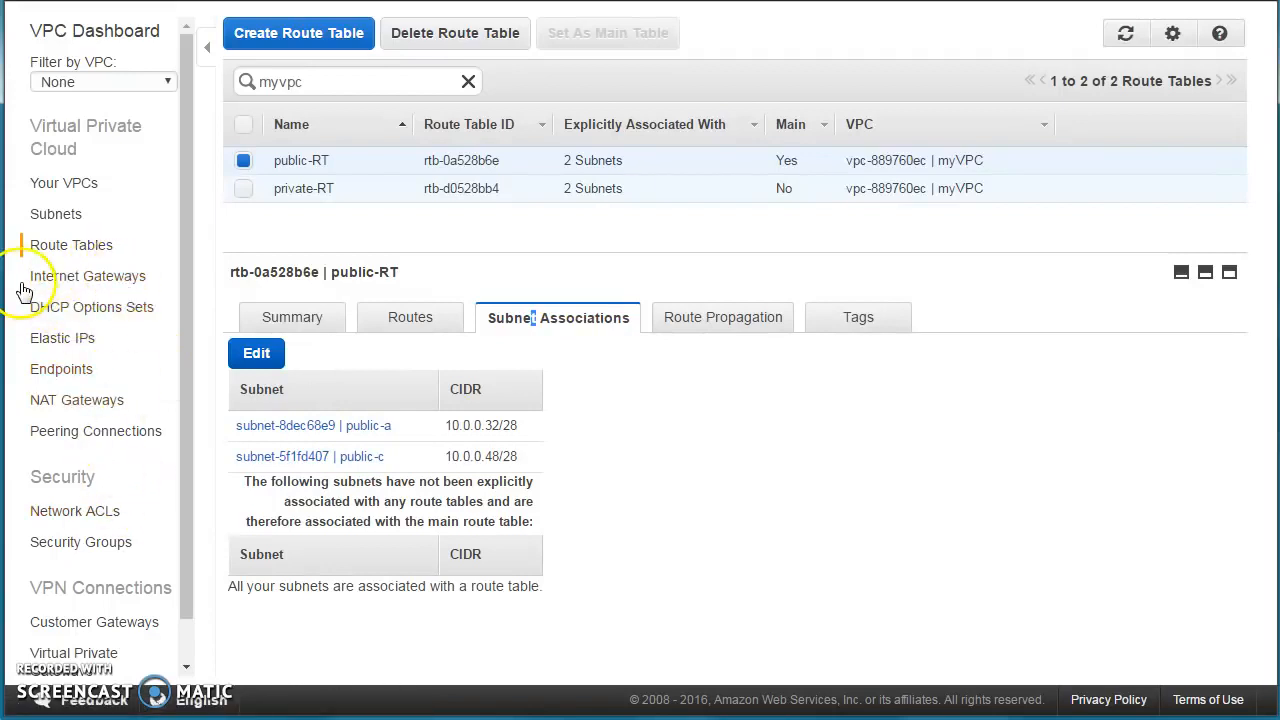
pyautogui.click(84, 404)
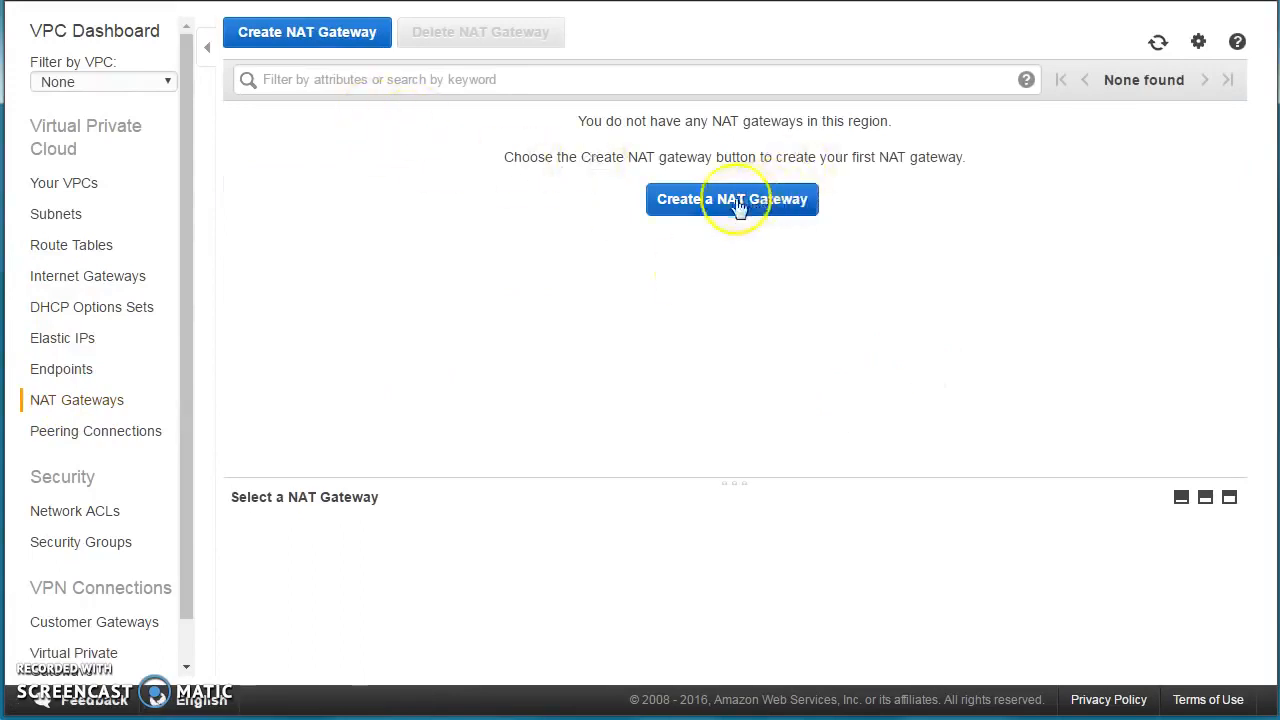
# Create a NAT gateway in subnet-5f1fd407 (public-c) with new Elastic IP 52.52.194.12.
pyautogui.click(732, 200)
pyautogui.click(587, 320)
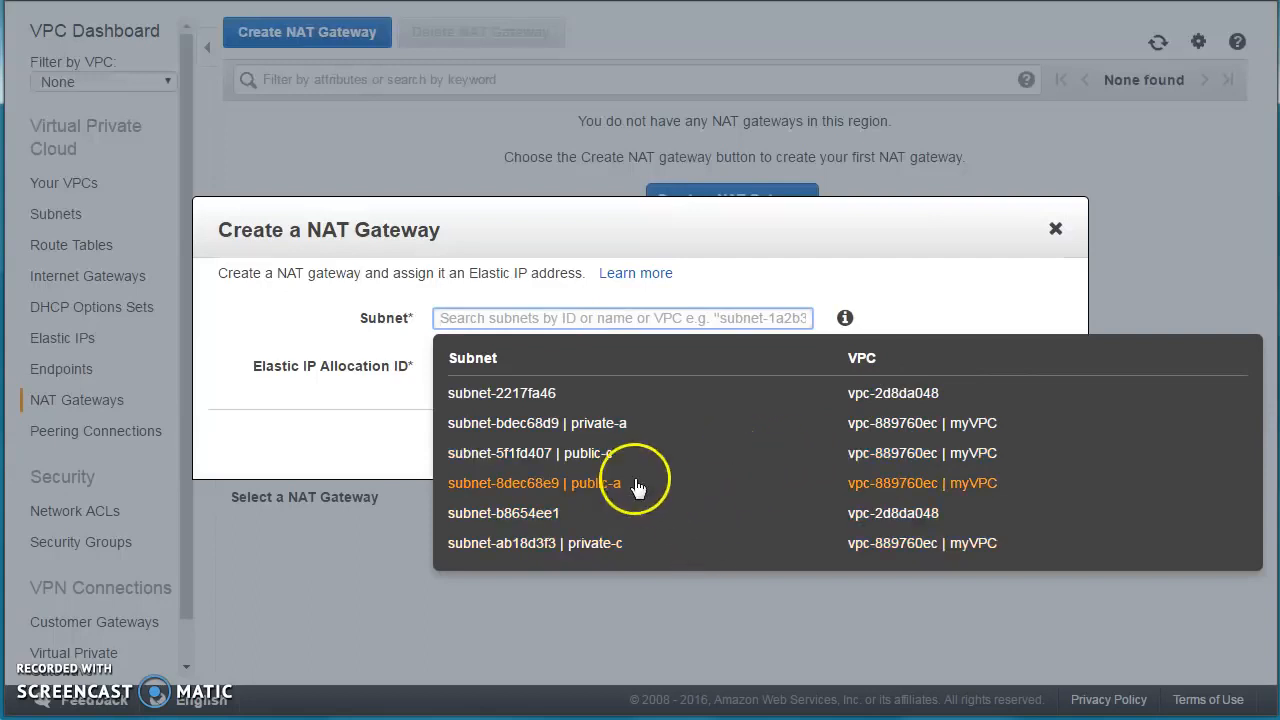
pyautogui.click(583, 462)
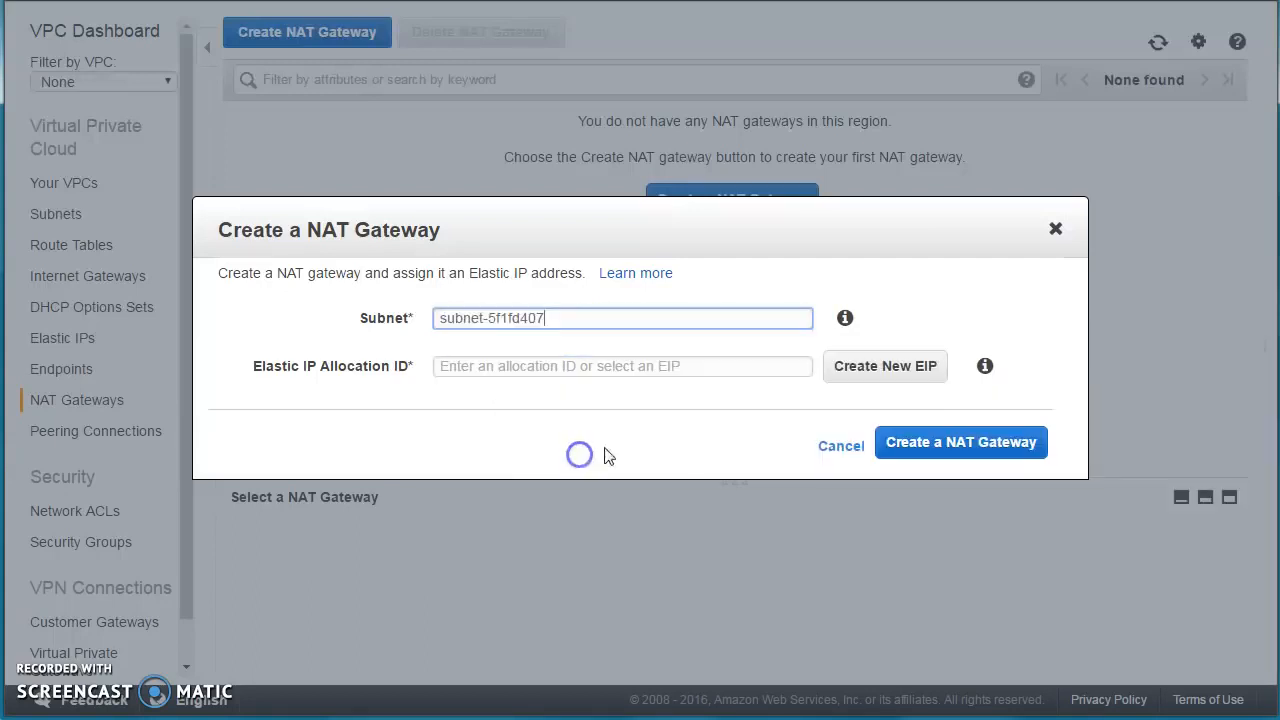
pyautogui.click(899, 369)
pyautogui.click(893, 464)
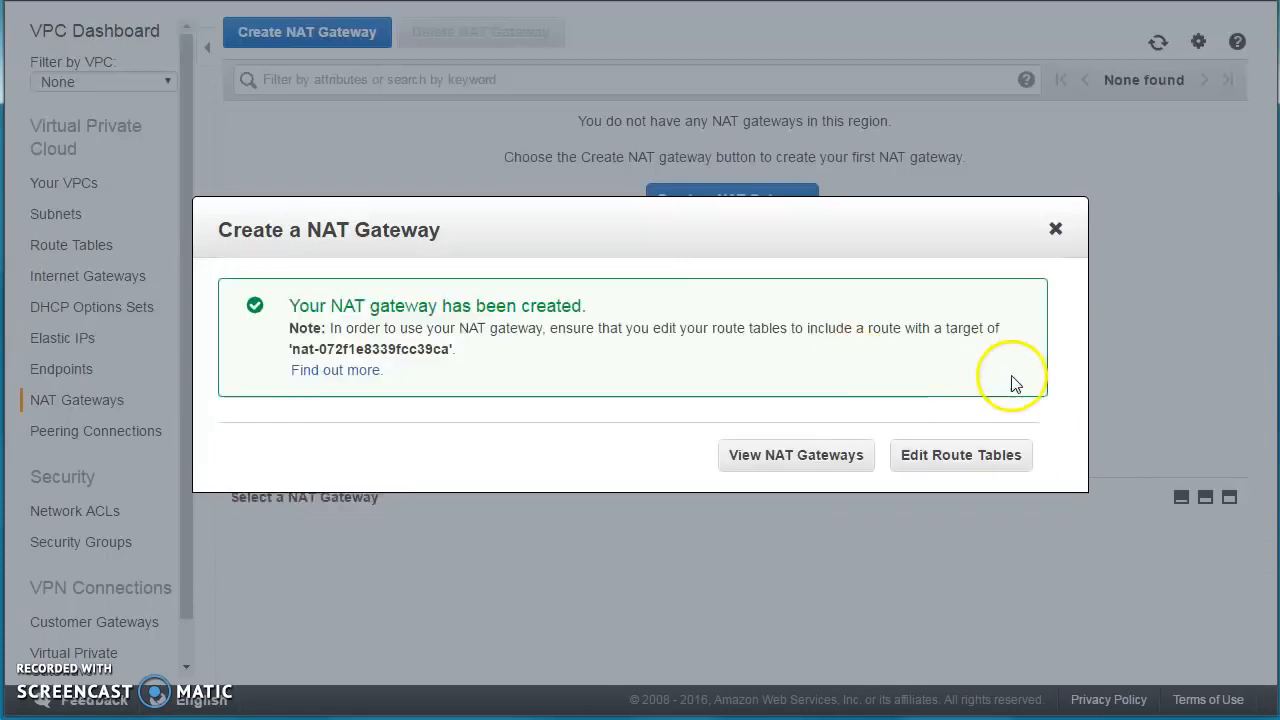
pyautogui.click(931, 457)
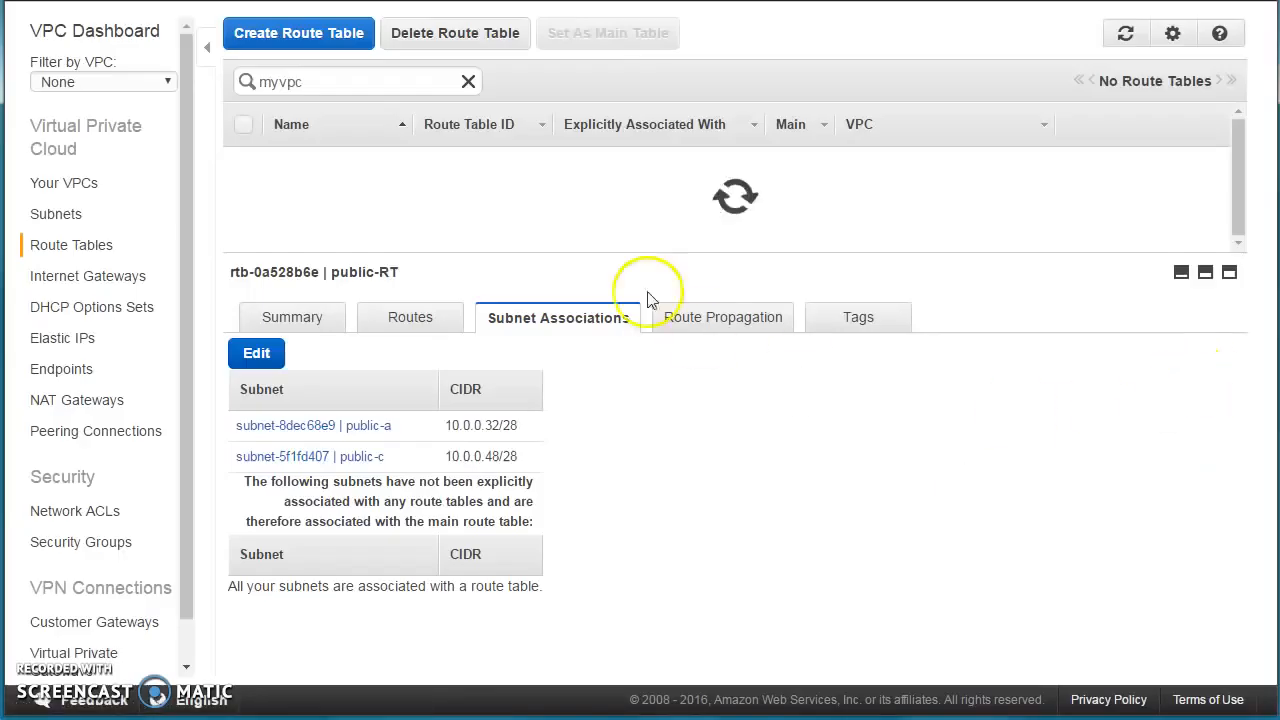
# Add a 0.0.0.0/0 route to private-RT targeting NAT gateway nat-072f1e8339fcc39ca.
pyautogui.click(308, 192)
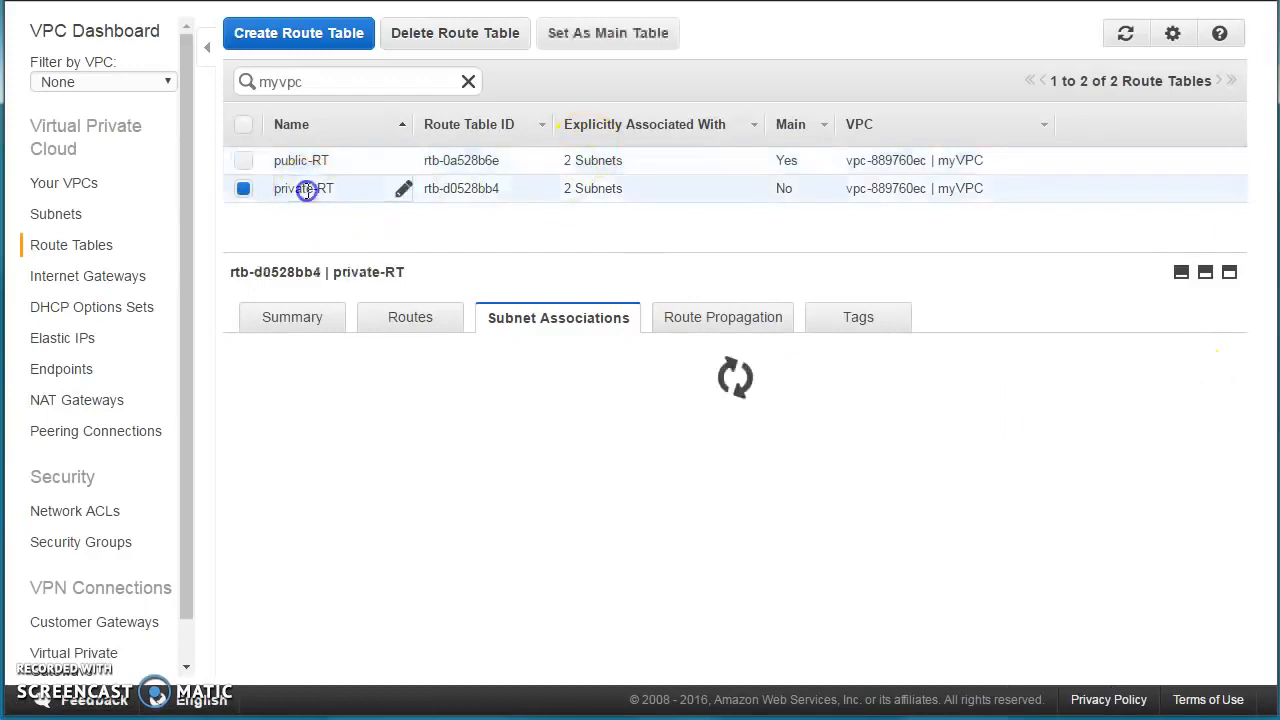
pyautogui.click(405, 322)
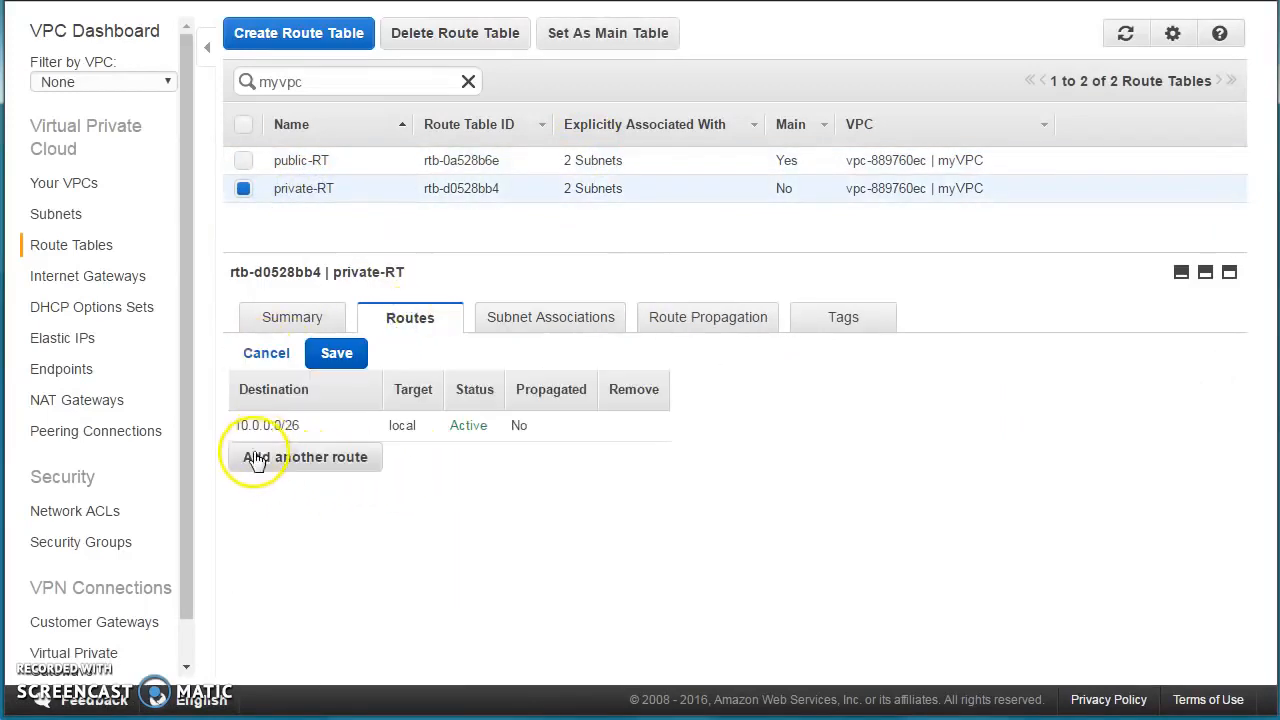
pyautogui.click(272, 458)
pyautogui.click(381, 451)
pyautogui.write('0.0.')
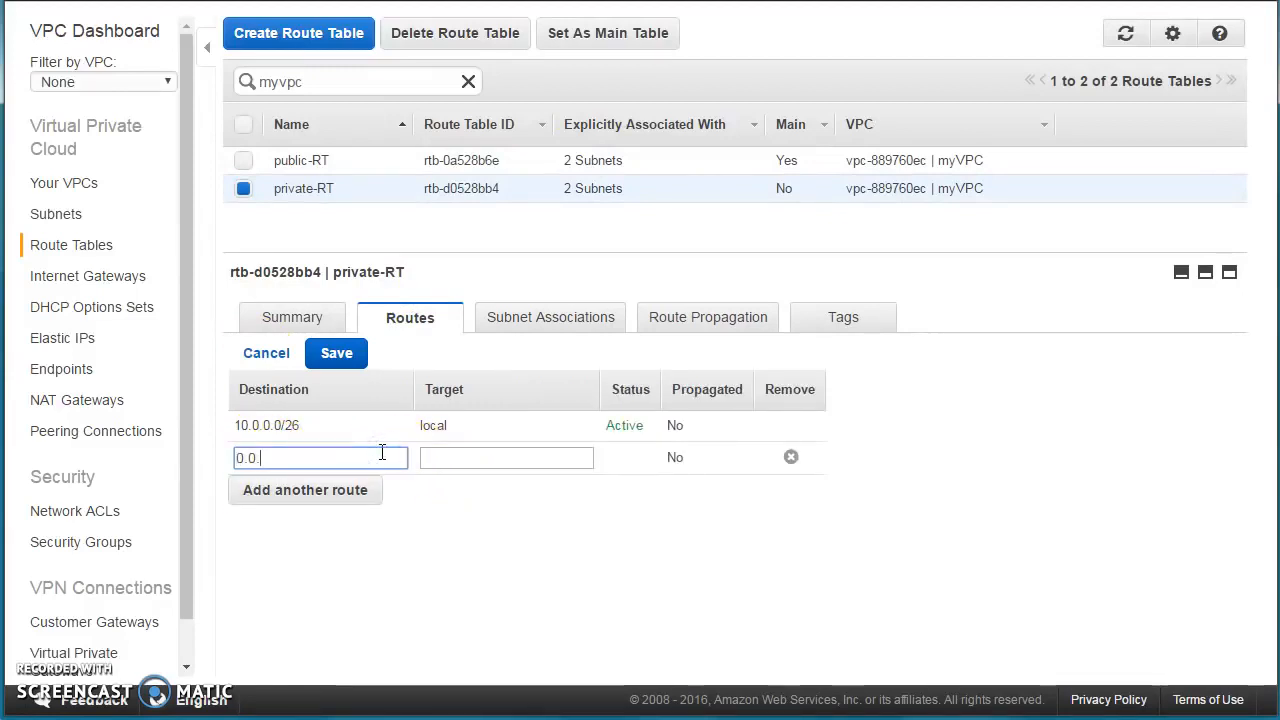
pyautogui.write('0.0/0')
pyautogui.press('Tab')
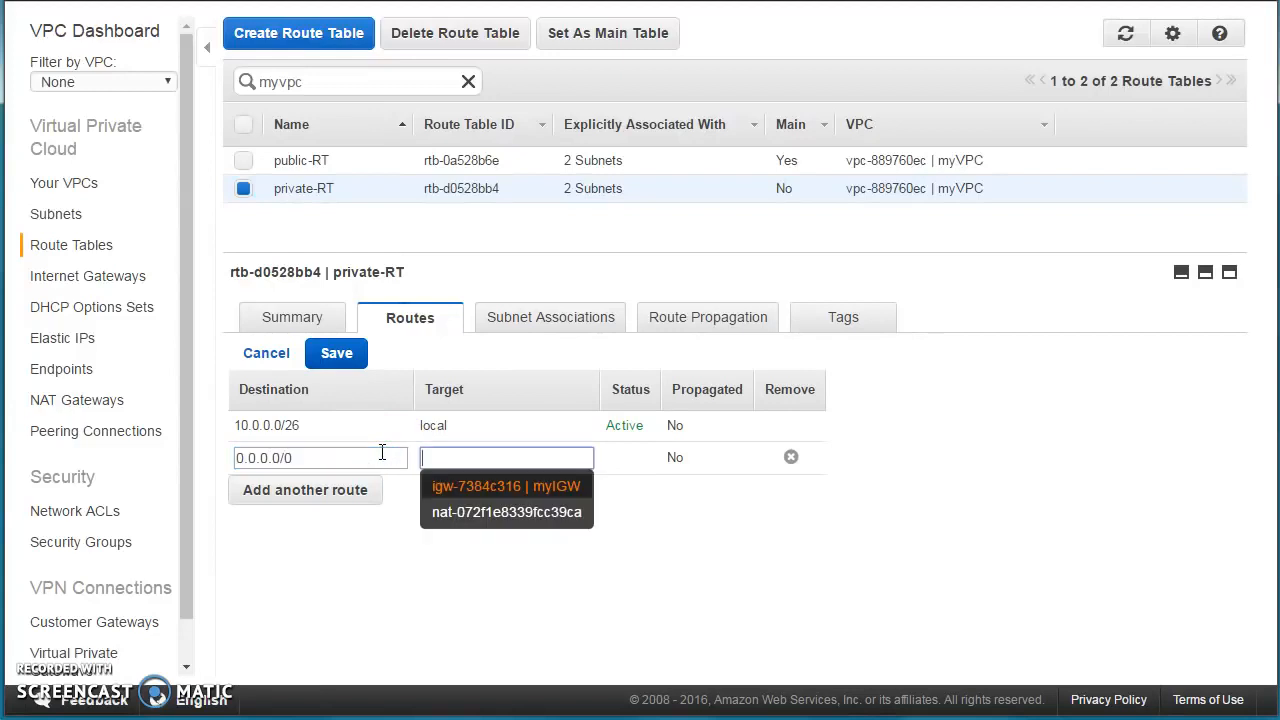
pyautogui.click(445, 511)
pyautogui.click(343, 356)
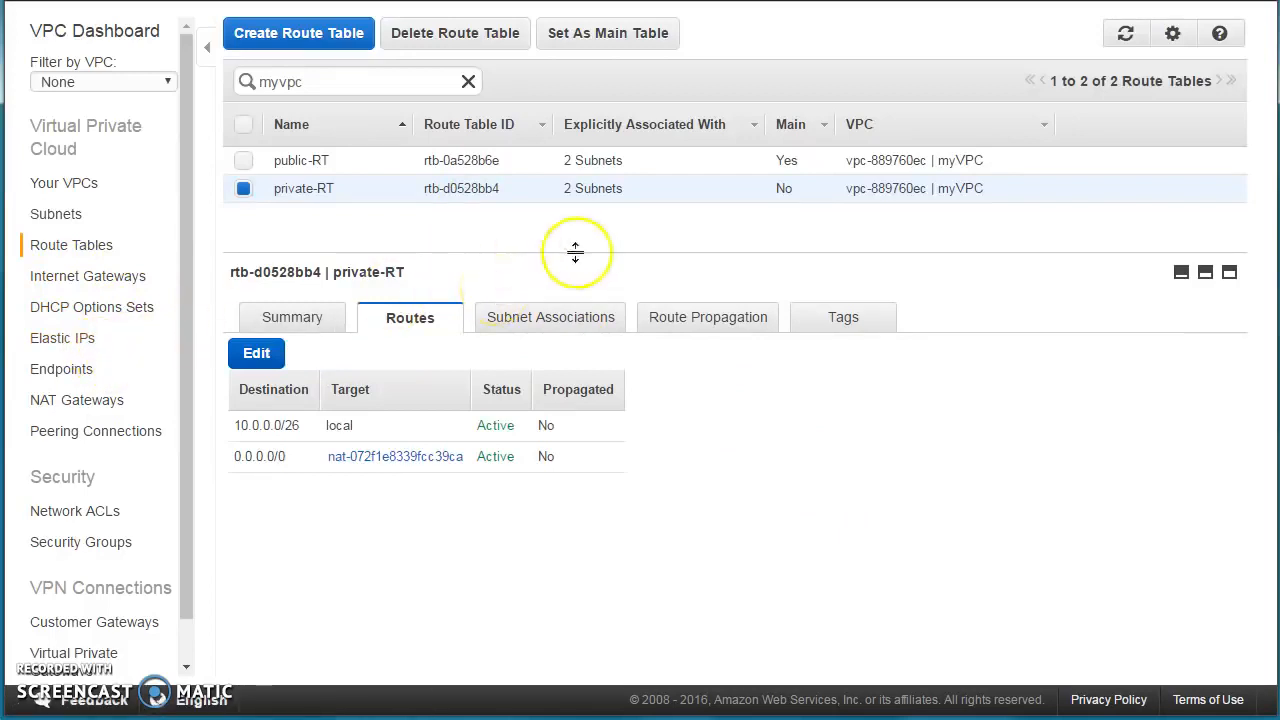
pyautogui.click(56, 214)
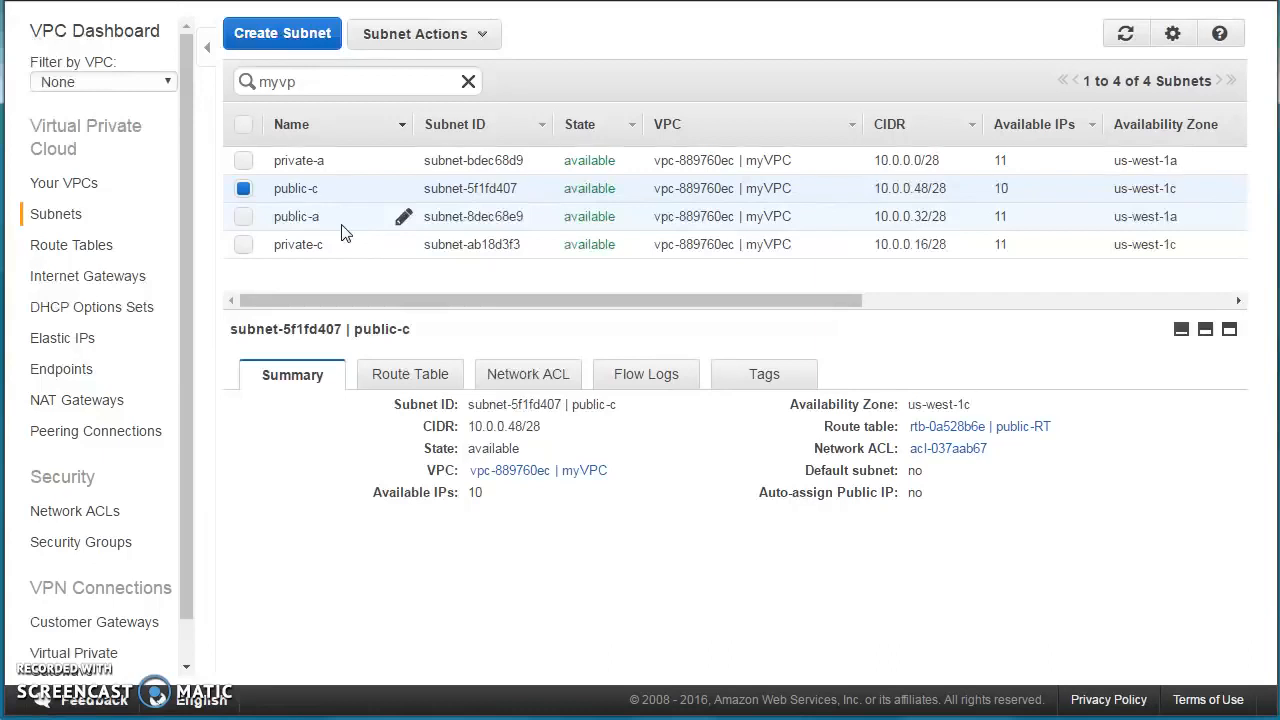
# Enable auto-assign public IPv4 addresses on the public-c subnet.
pyautogui.click(321, 148)
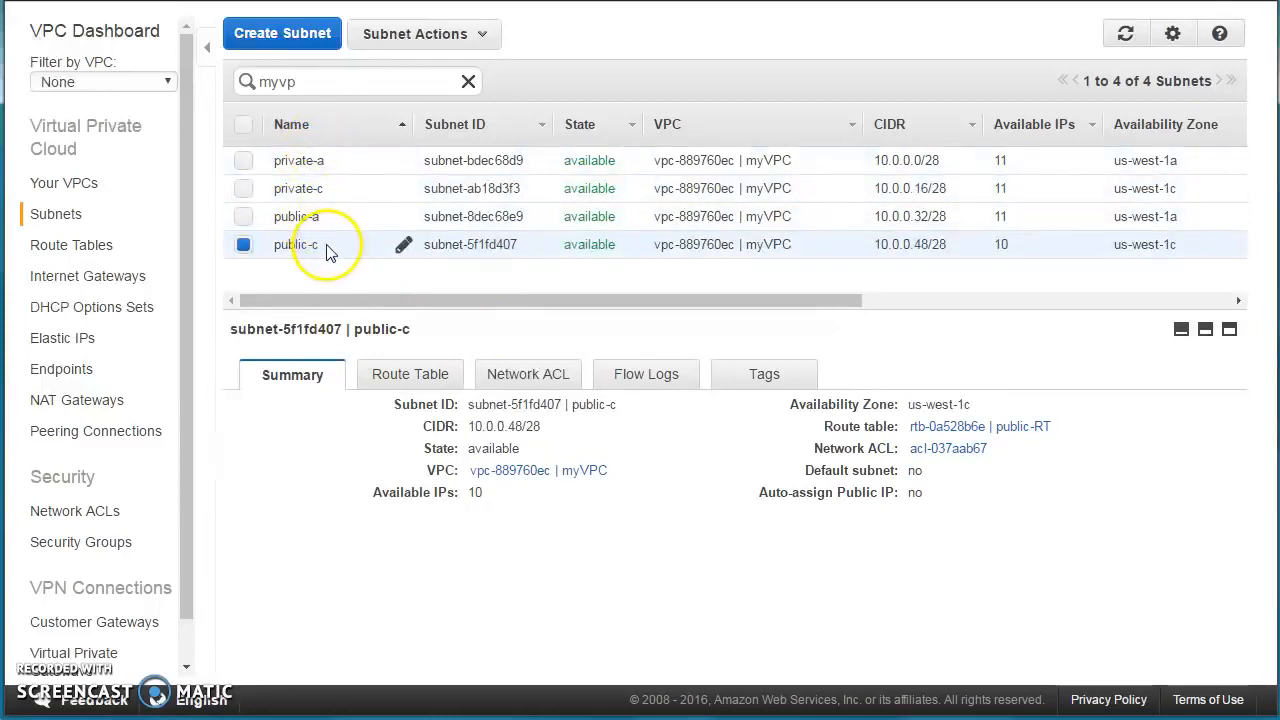
pyautogui.click(437, 38)
pyautogui.click(434, 34)
pyautogui.click(450, 36)
pyautogui.click(434, 136)
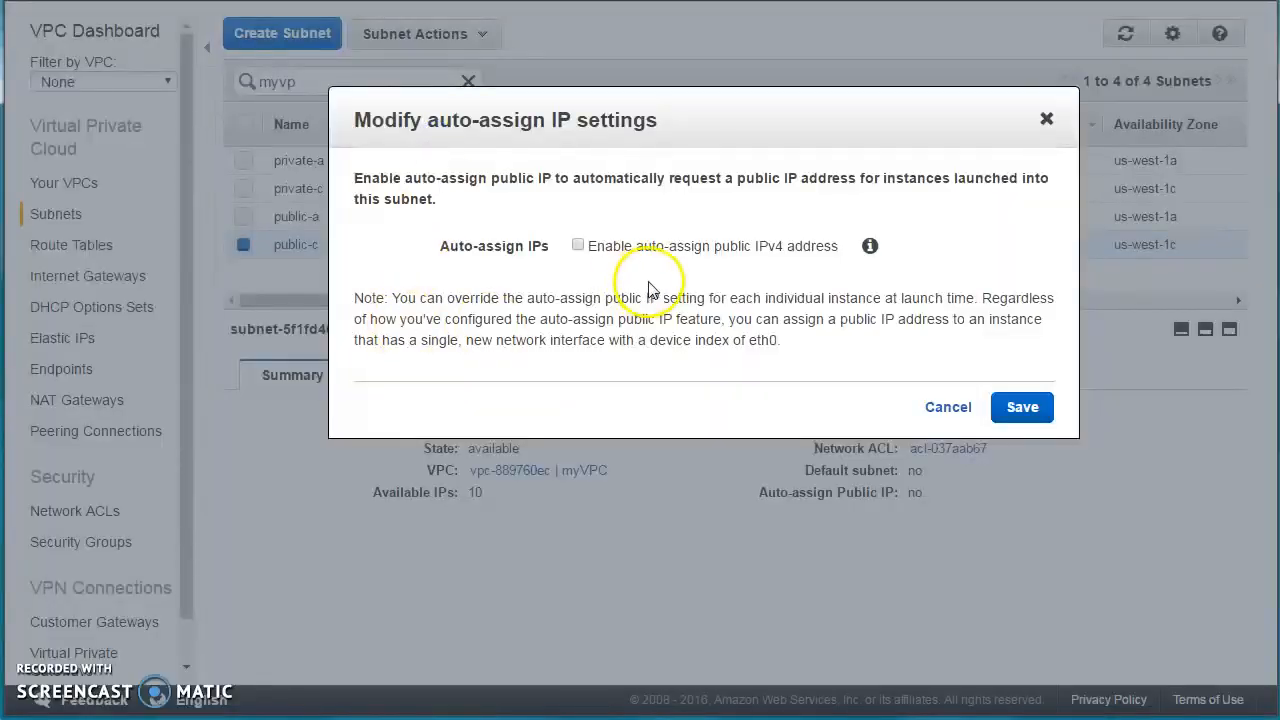
pyautogui.click(674, 256)
pyautogui.click(1022, 406)
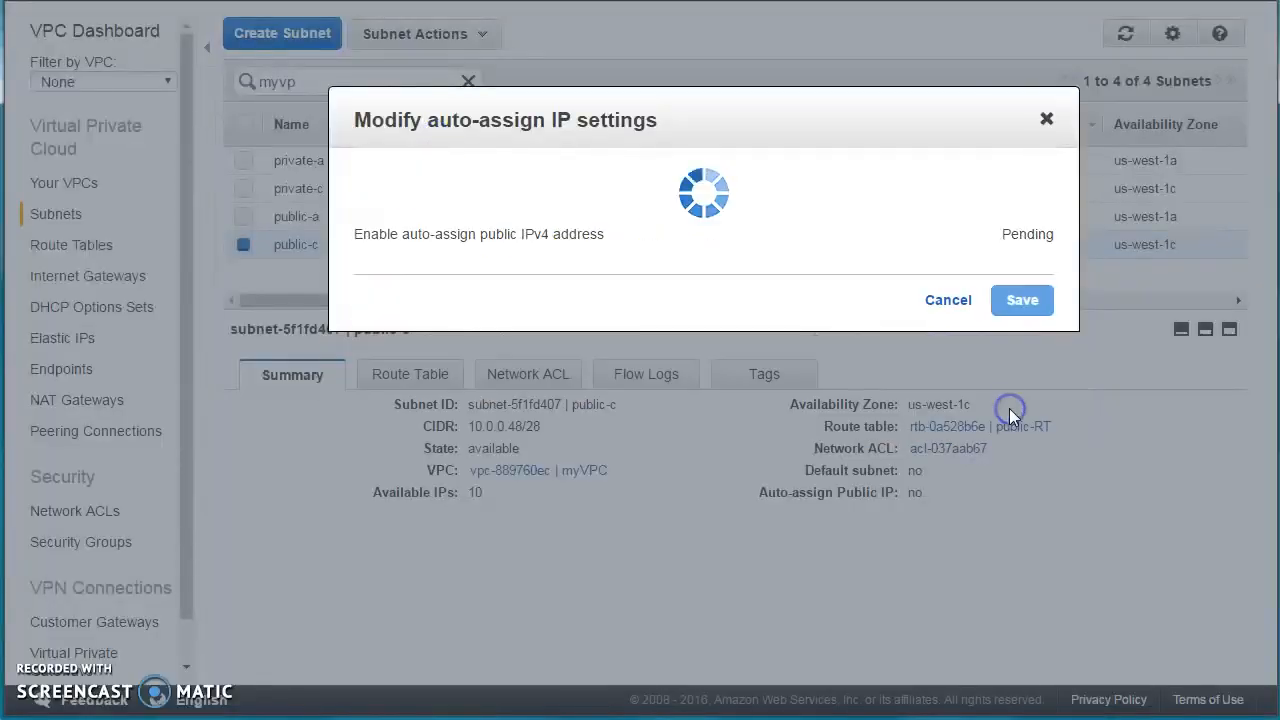
pyautogui.click(1015, 245)
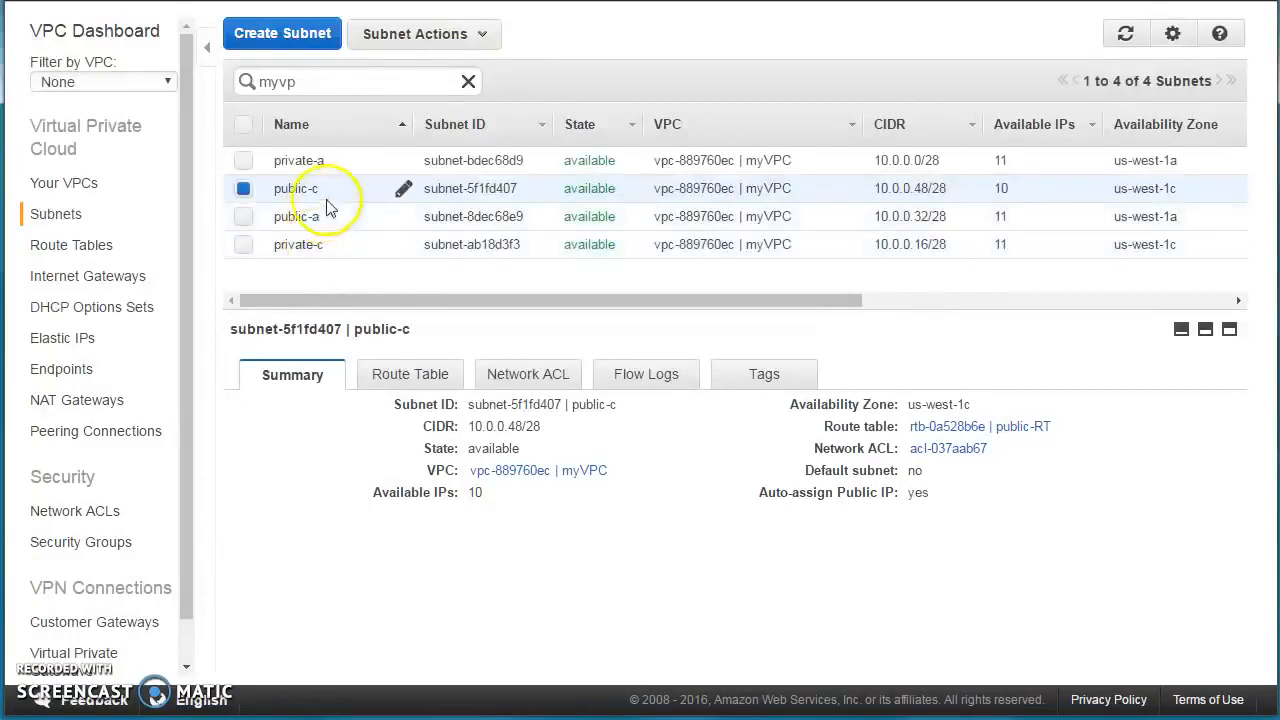
# Enable auto-assign public IPv4 addresses on the public-a subnet.
pyautogui.click(318, 218)
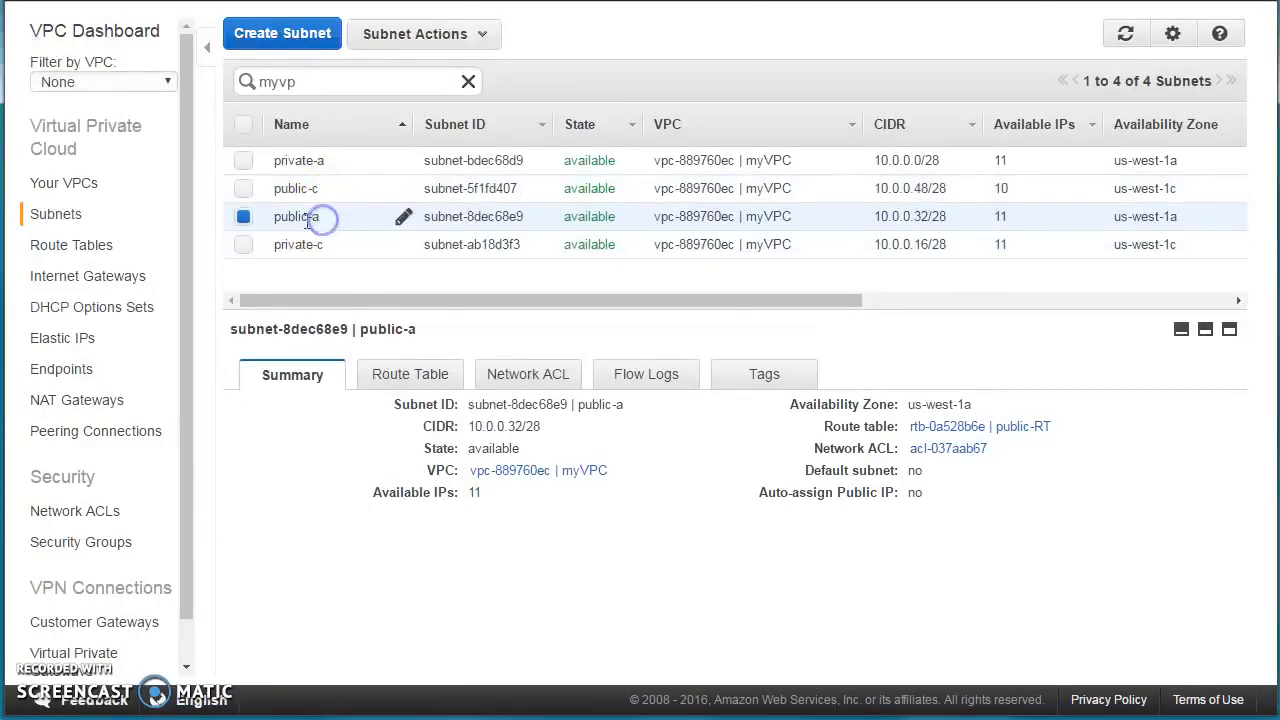
pyautogui.click(425, 34)
pyautogui.click(462, 137)
pyautogui.click(598, 246)
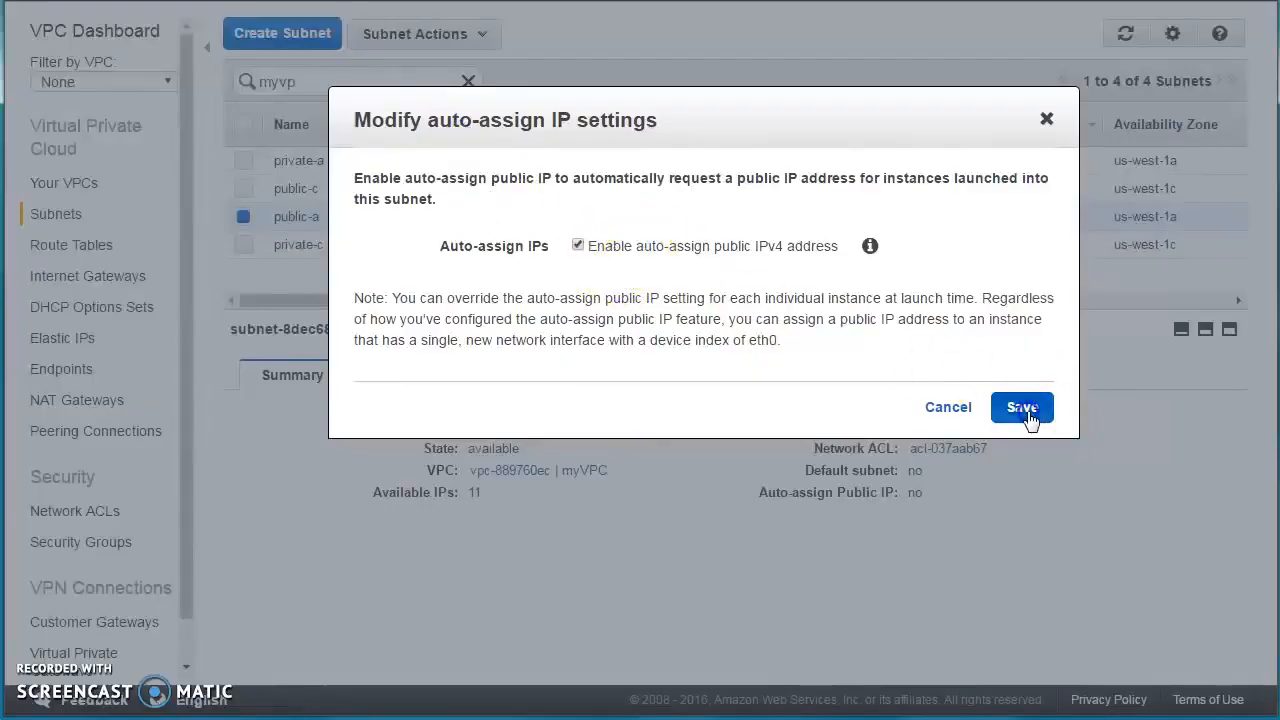
pyautogui.click(1022, 407)
pyautogui.click(1022, 245)
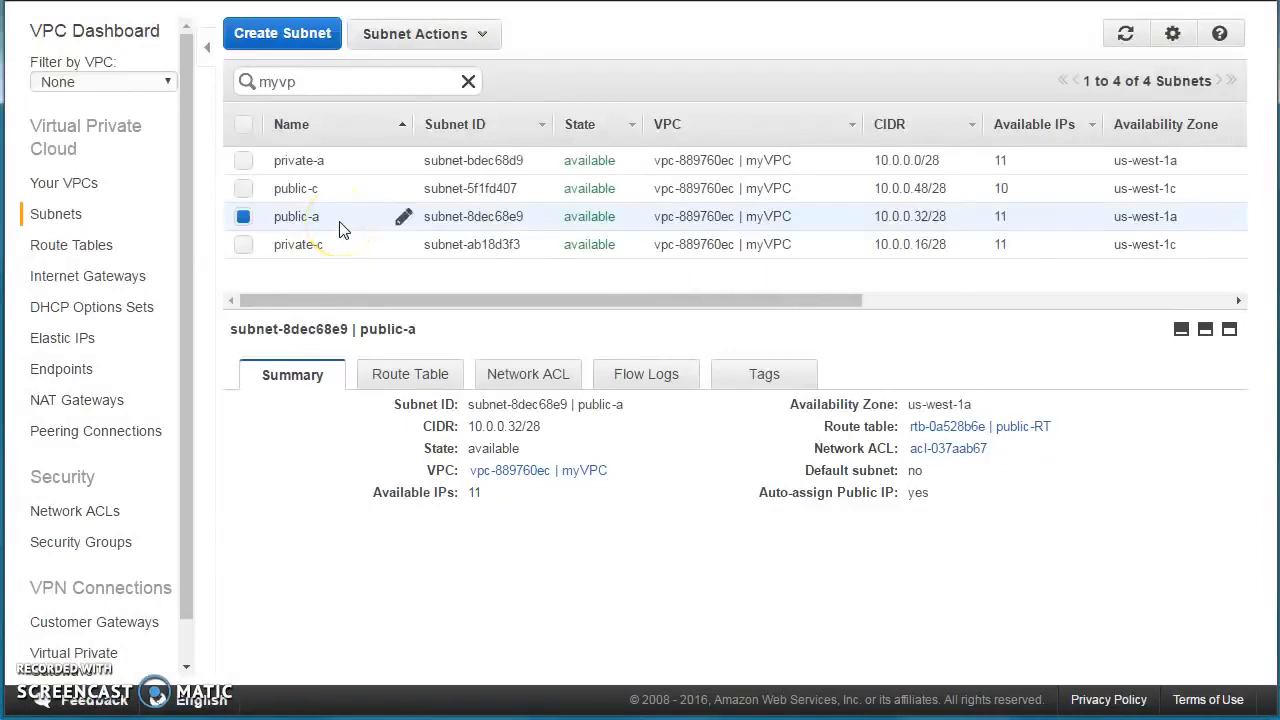
# Set myVPC's DNS hostnames to Yes and save, leaving DNS resolution unchanged.
pyautogui.click(55, 183)
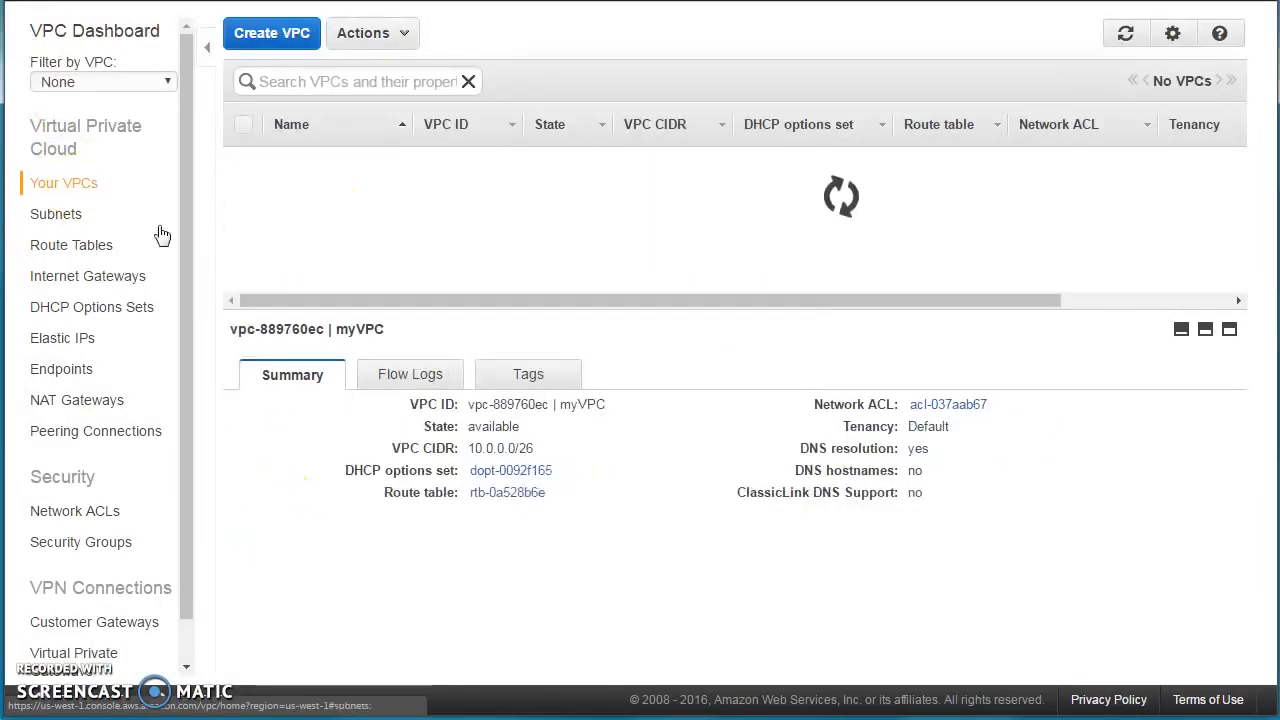
pyautogui.click(400, 189)
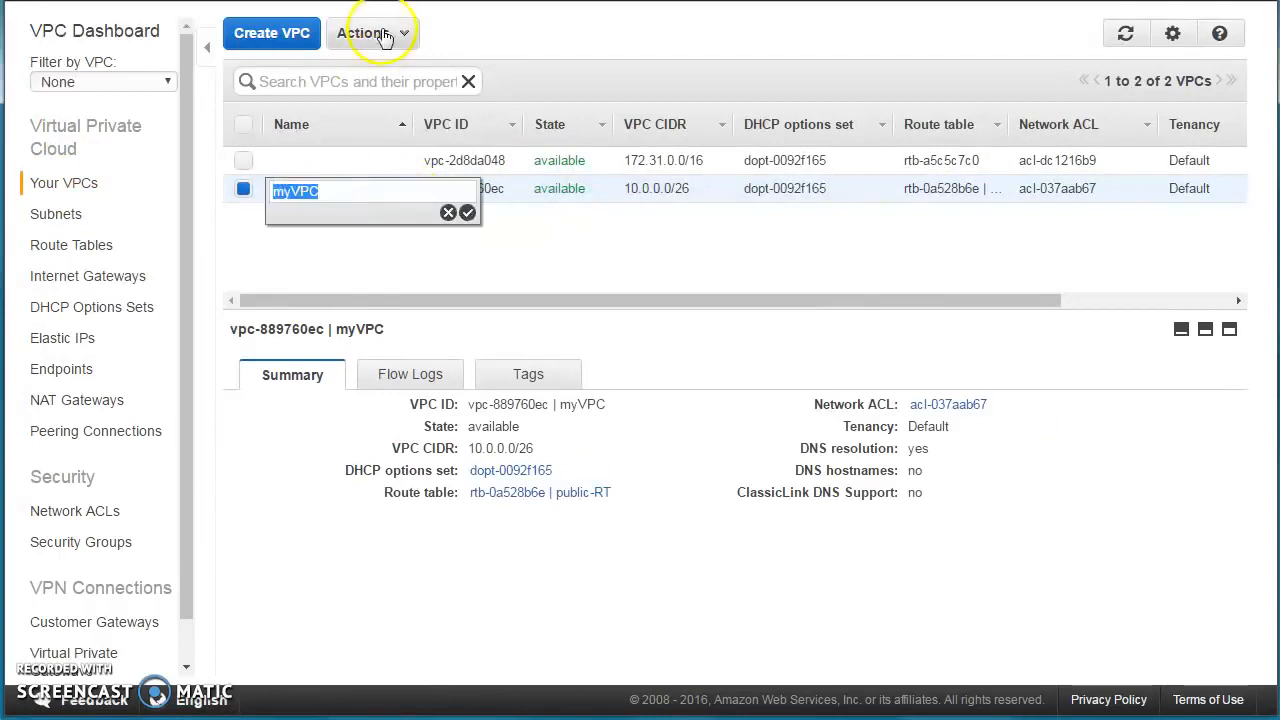
pyautogui.click(563, 189)
pyautogui.click(395, 35)
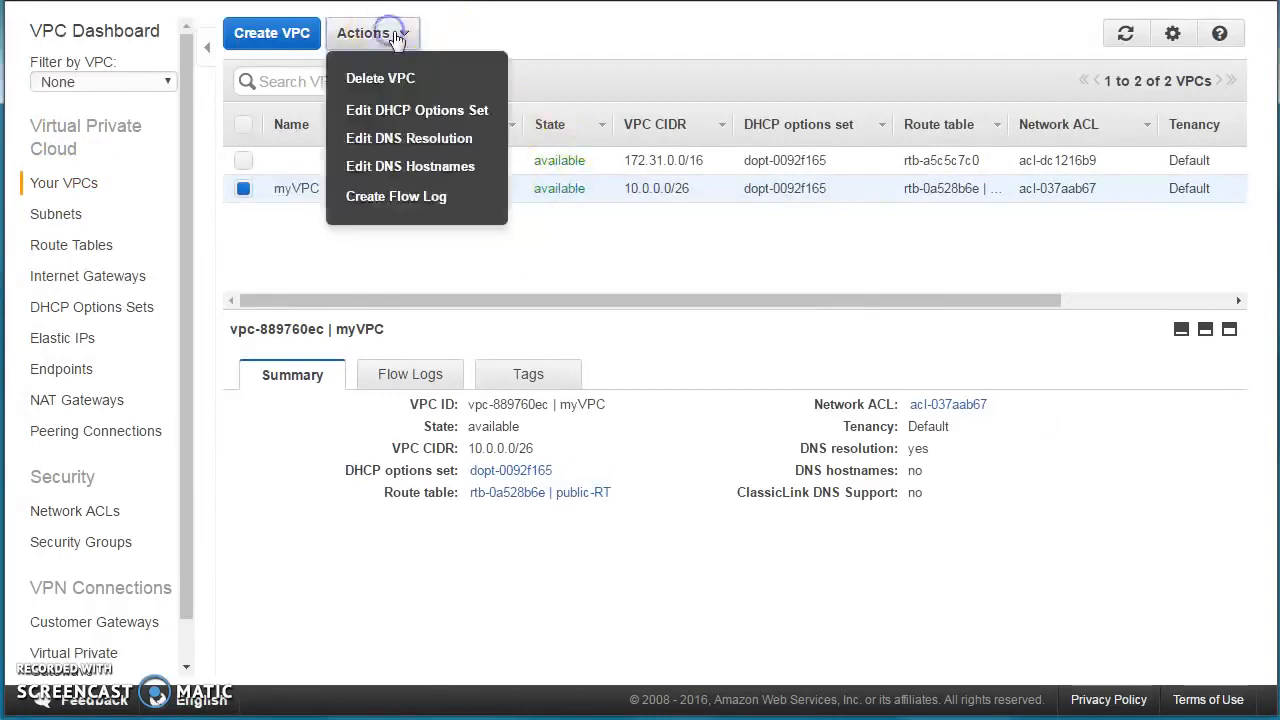
pyautogui.click(452, 148)
pyautogui.click(648, 250)
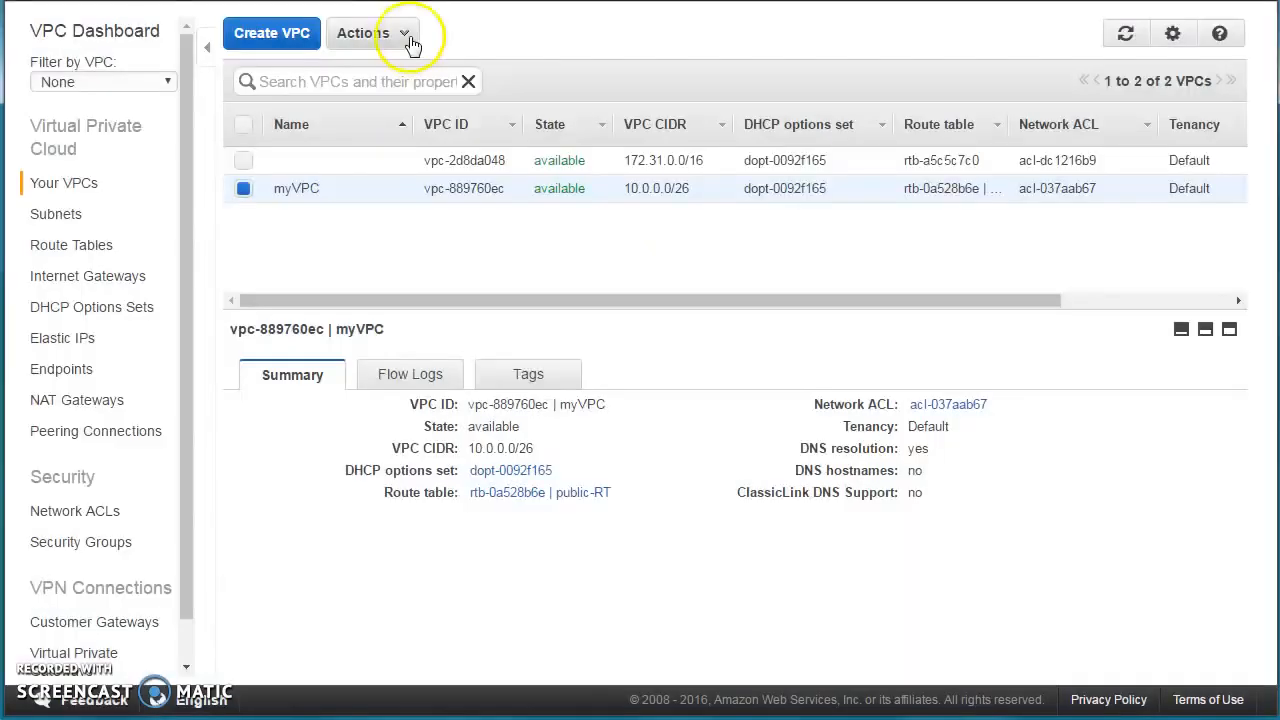
pyautogui.click(400, 33)
pyautogui.click(420, 163)
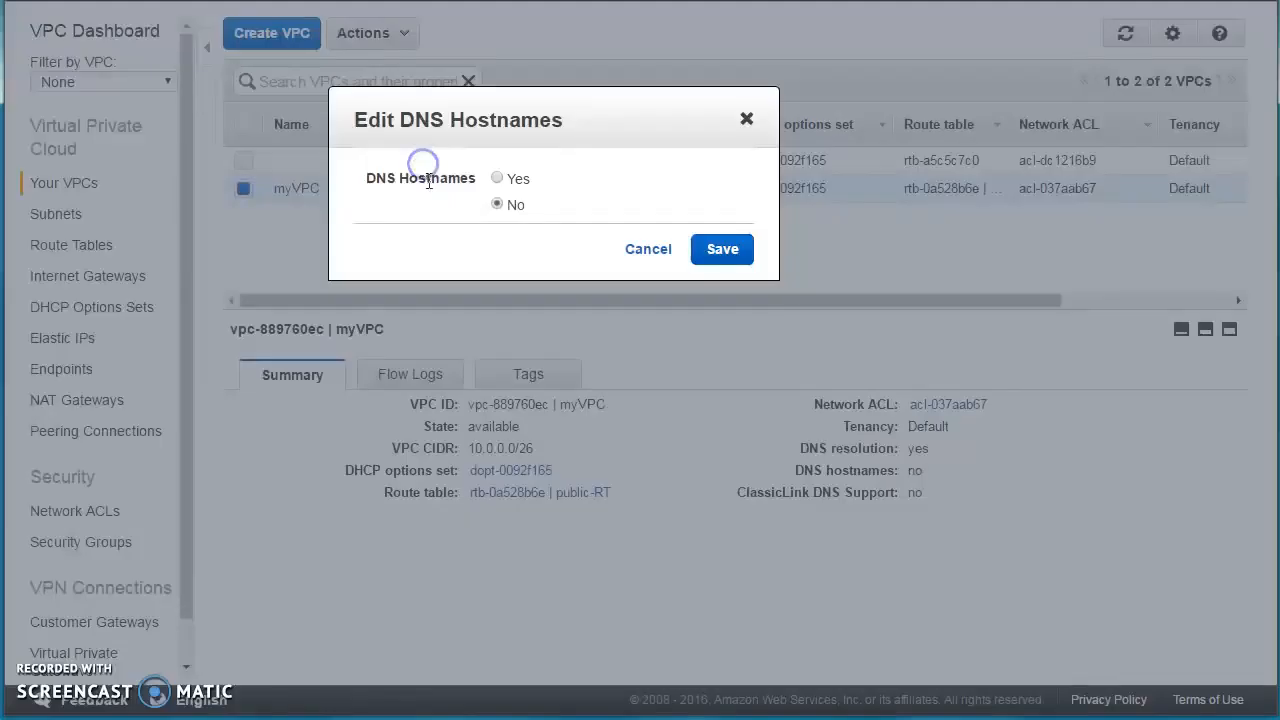
pyautogui.click(498, 180)
pyautogui.click(722, 250)
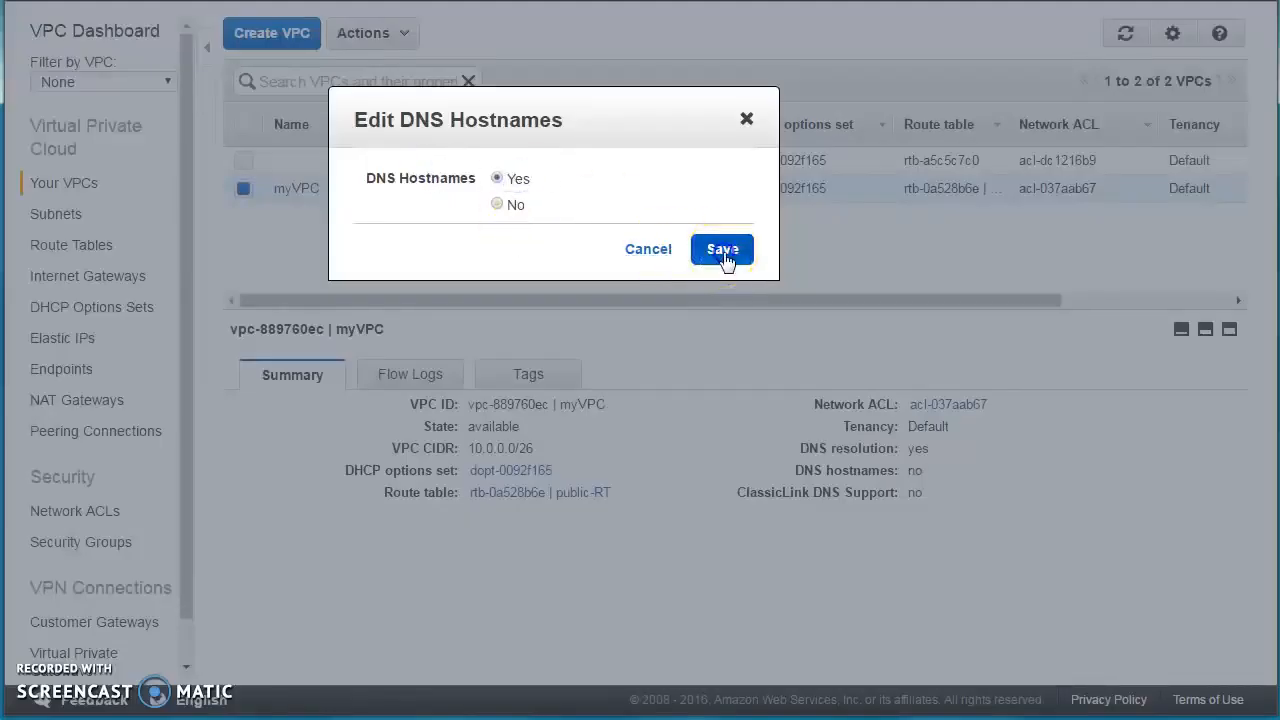